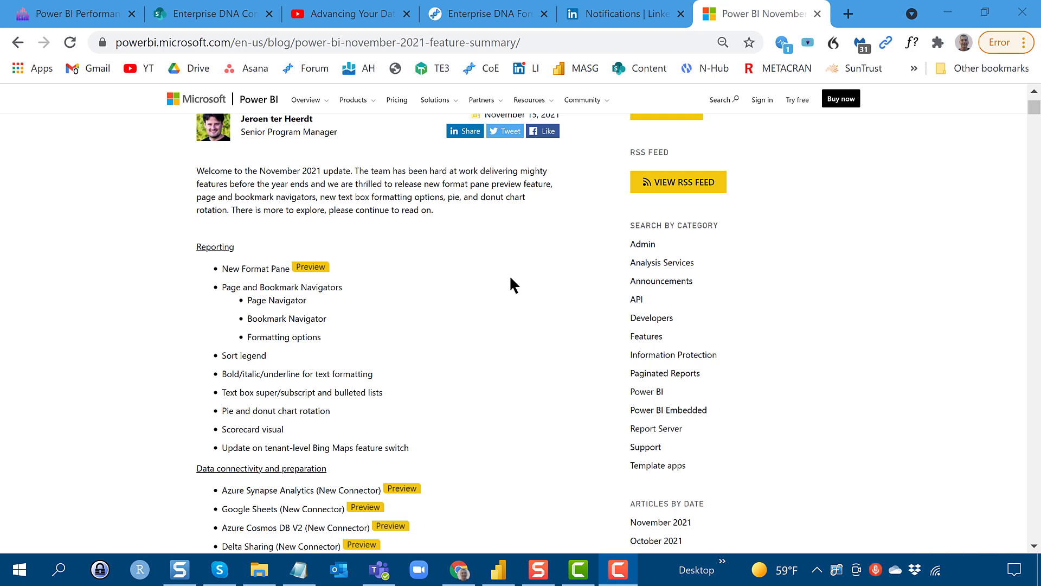
{"action": "left_click", "coordinate": [499, 566]}
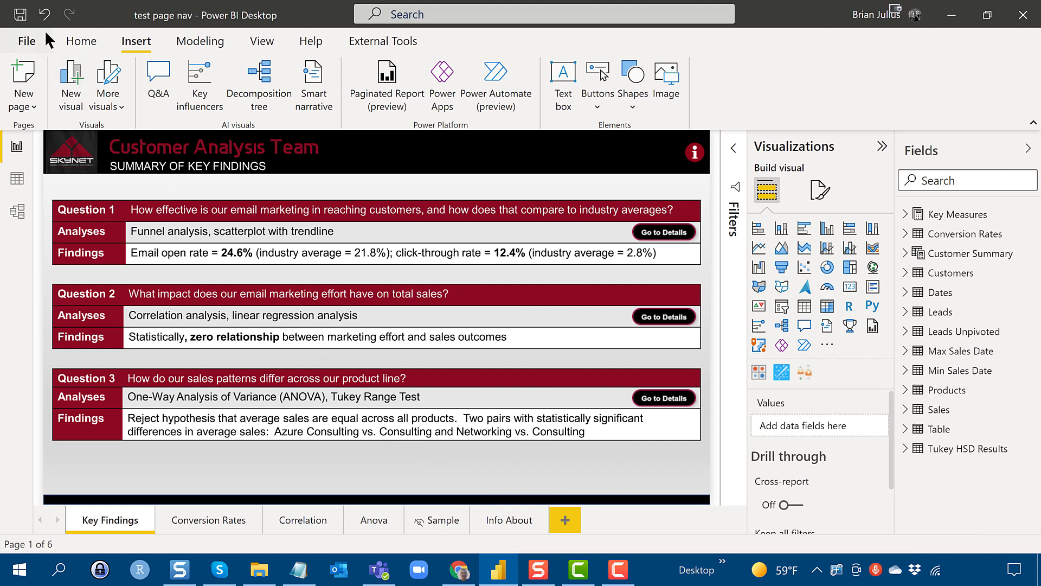
{"action": "left_click", "coordinate": [31, 44]}
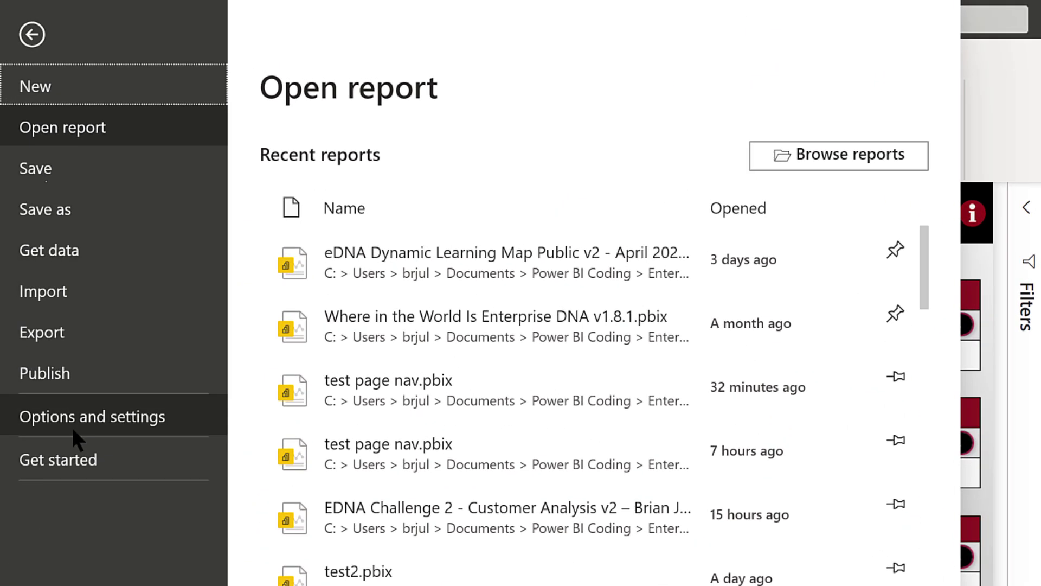
{"action": "left_click", "coordinate": [74, 427]}
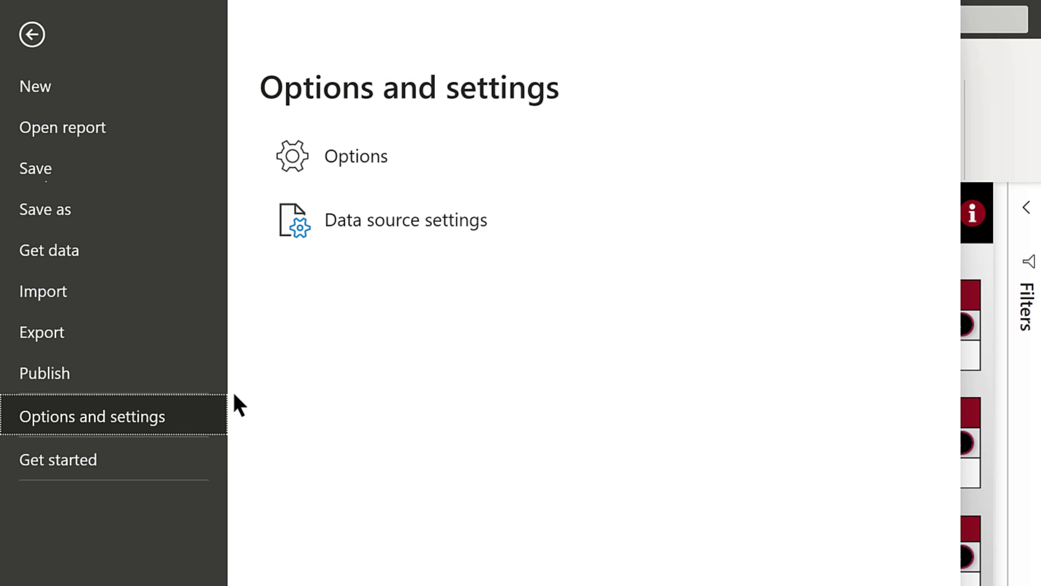
{"action": "left_click", "coordinate": [332, 178]}
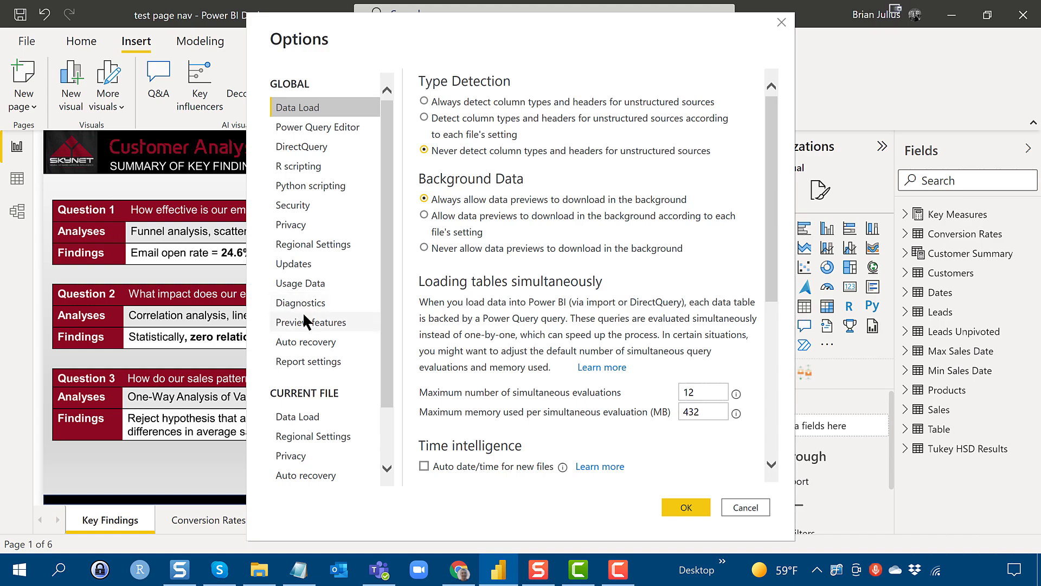
{"action": "left_click", "coordinate": [307, 321]}
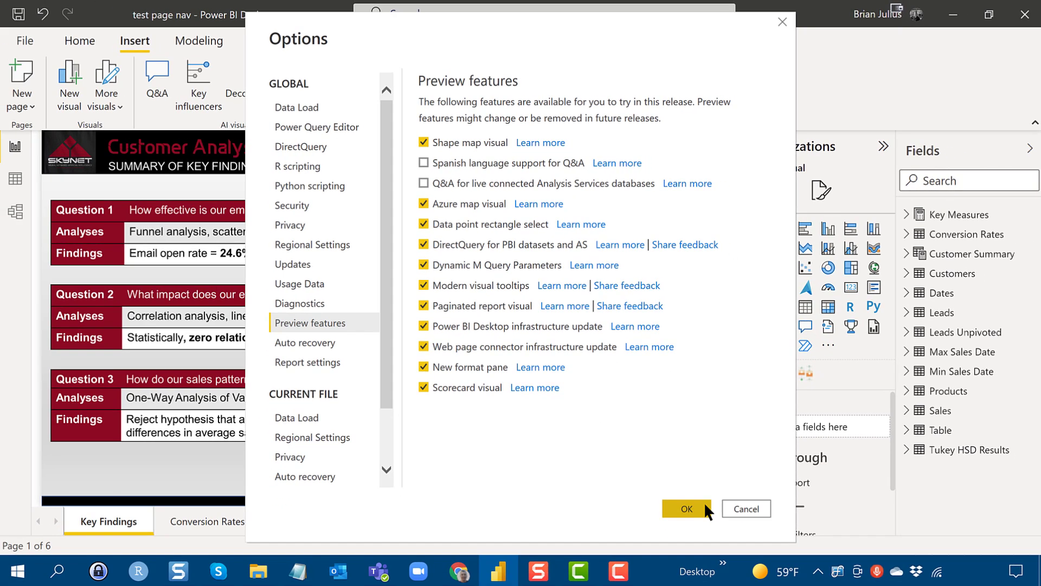
{"action": "left_click", "coordinate": [703, 544]}
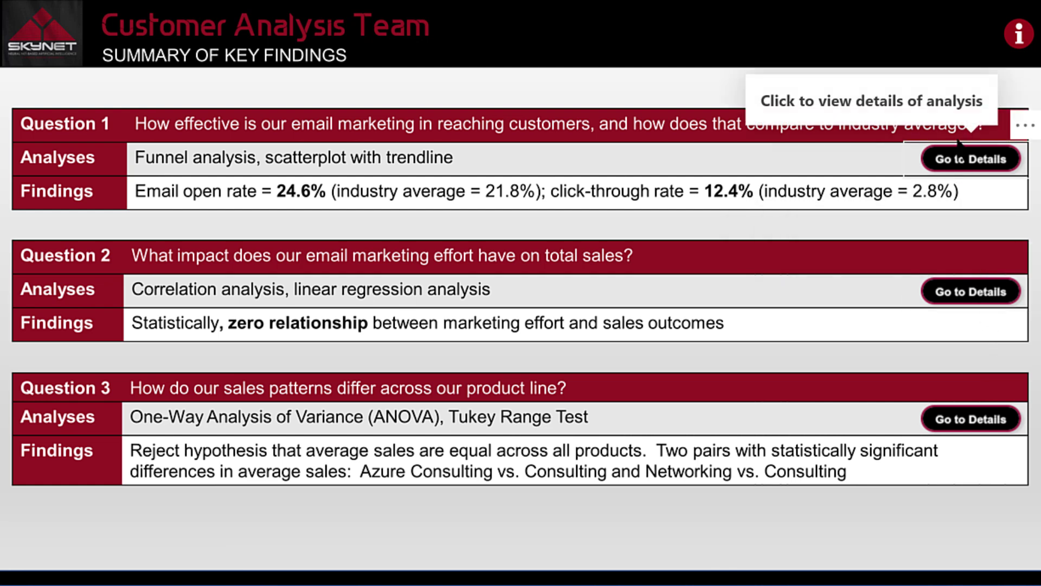
{"action": "left_click", "coordinate": [987, 415]}
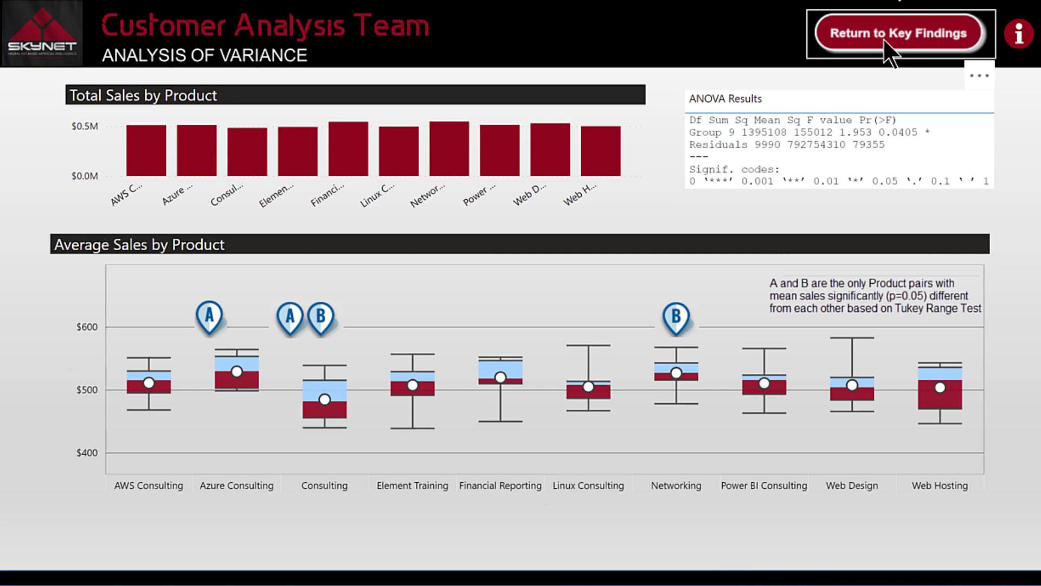
{"action": "left_click", "coordinate": [890, 52]}
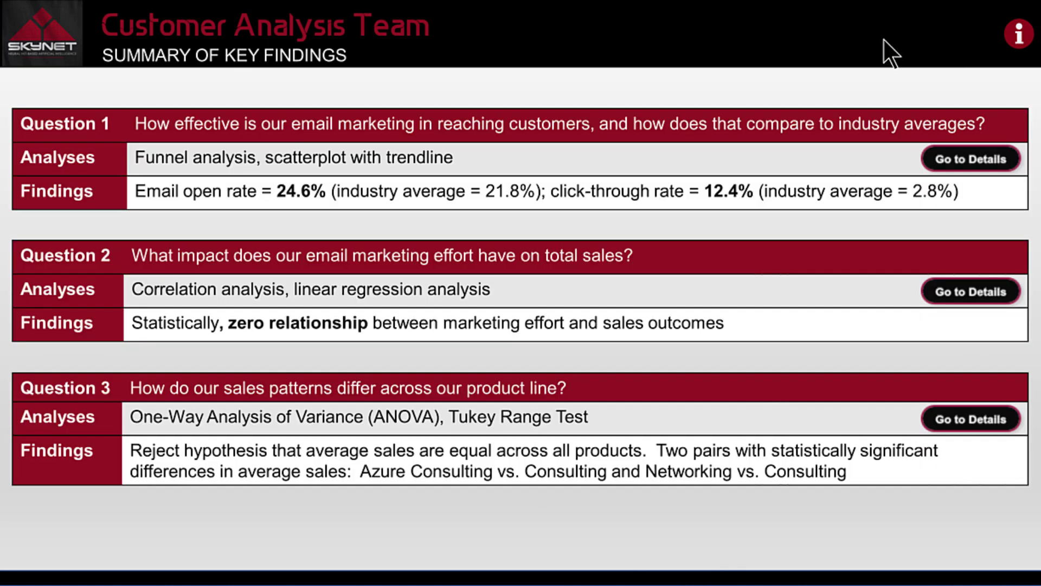
{"action": "left_click", "coordinate": [1026, 39]}
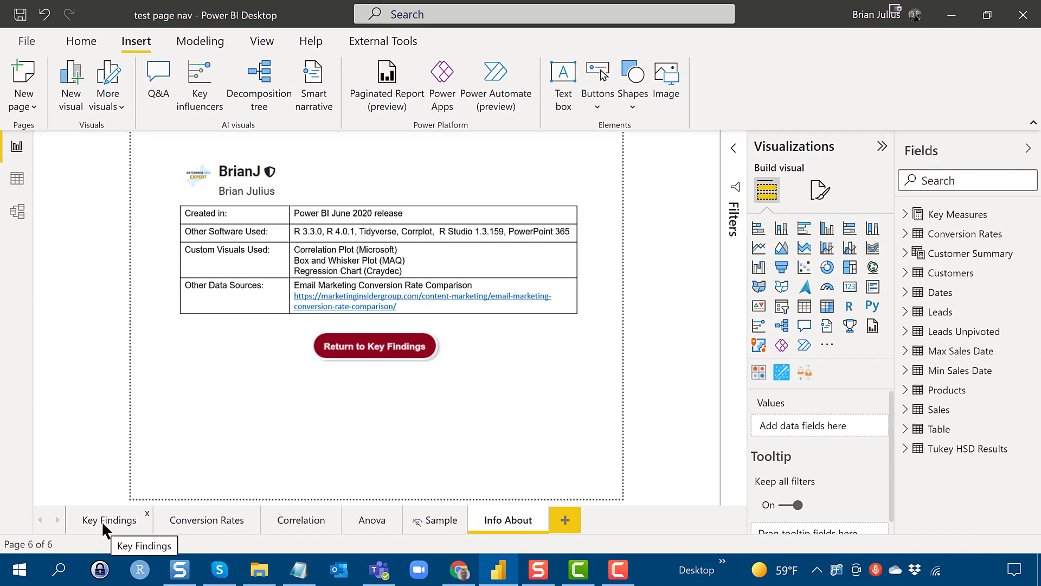
On the Key Findings page, insert a Page navigator from the Insert ribbon's Buttons > Navigator list.
{"action": "left_click", "coordinate": [102, 520]}
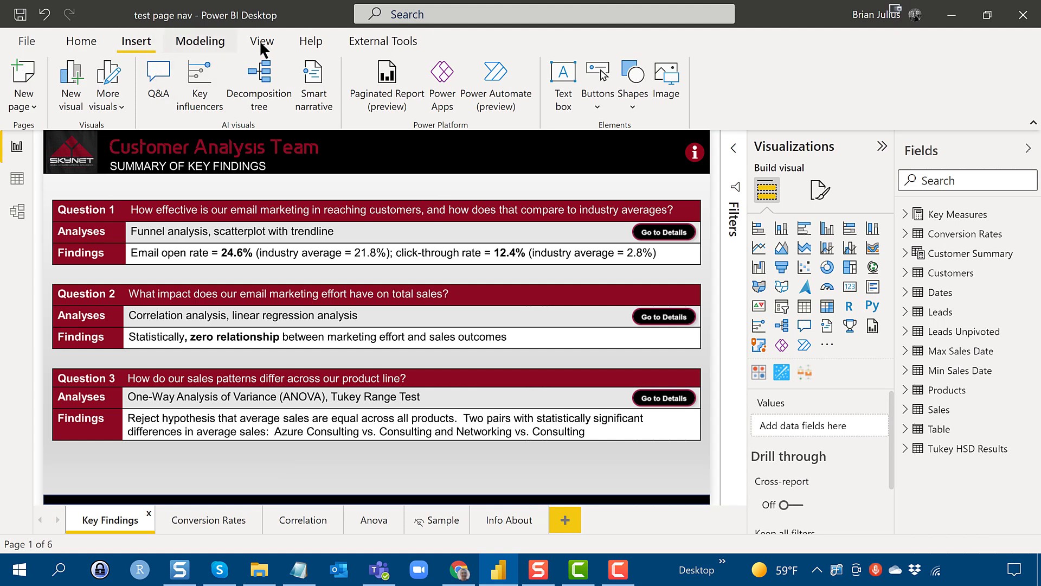
{"action": "left_click", "coordinate": [597, 98]}
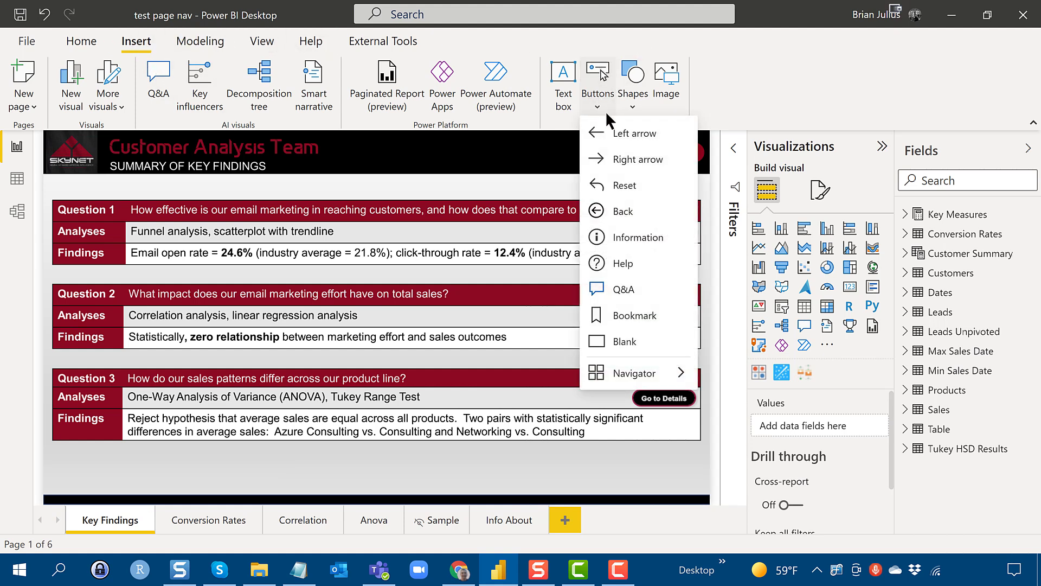
{"action": "mouse_move", "coordinate": [631, 381]}
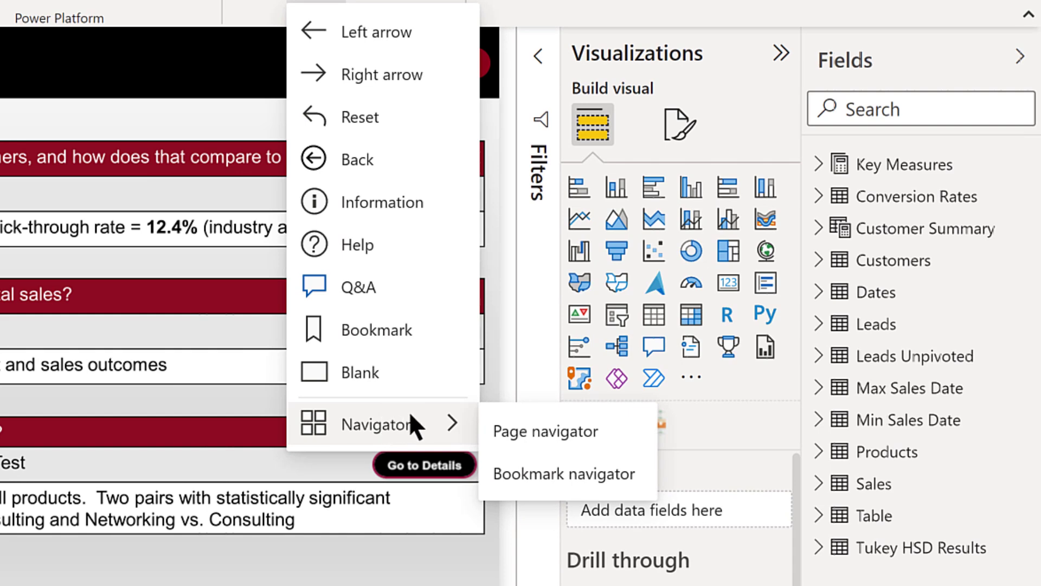
{"action": "left_click", "coordinate": [515, 428]}
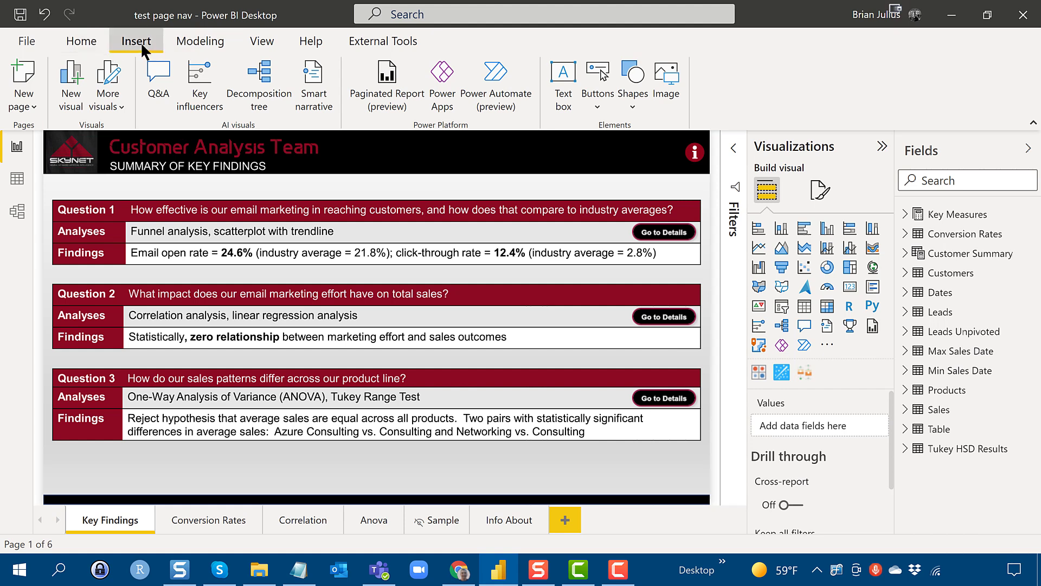
{"action": "left_click", "coordinate": [599, 87]}
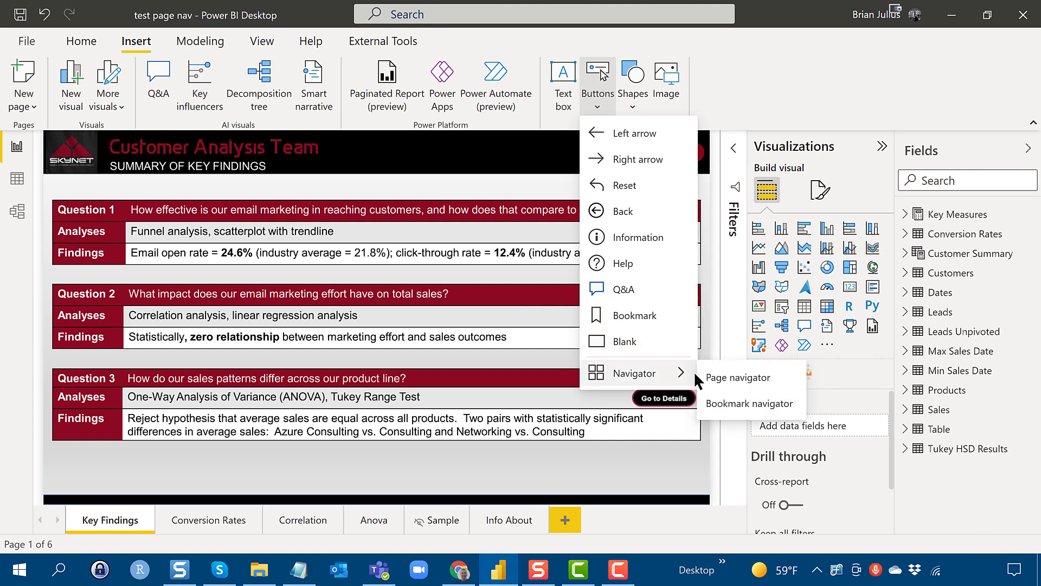
{"action": "left_click", "coordinate": [718, 374]}
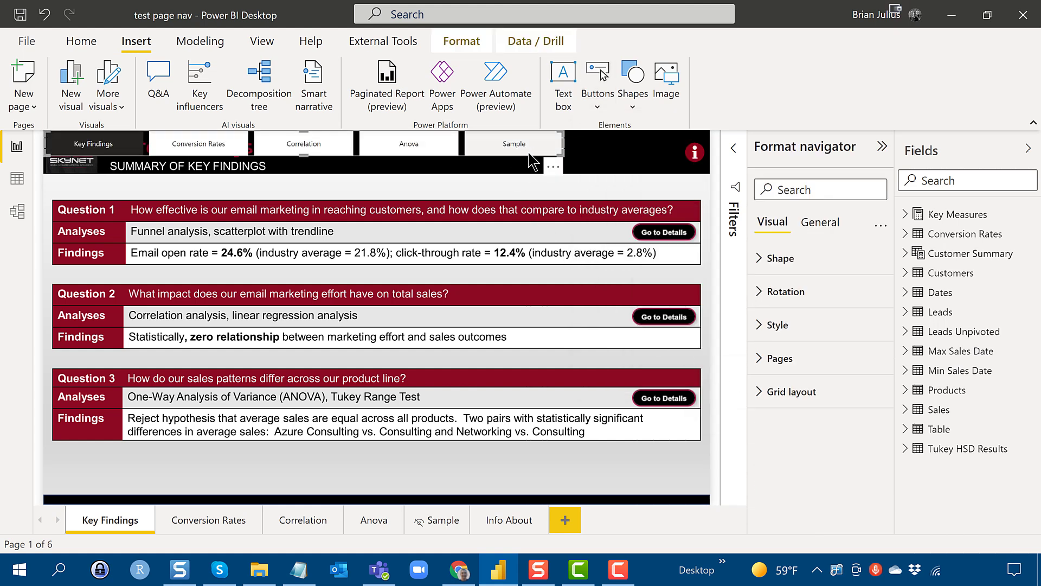
Drag the navigator below the Question 3 table, then test it via the Sample page and return.
{"action": "left_click_drag", "start_coordinate": [555, 166], "coordinate": [628, 498]}
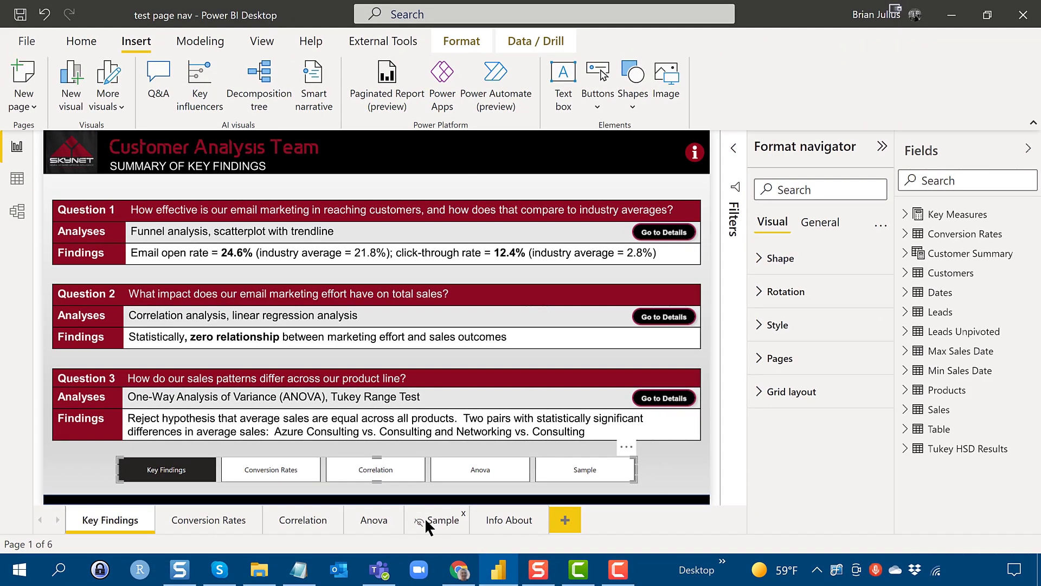
{"action": "left_click", "coordinate": [426, 513]}
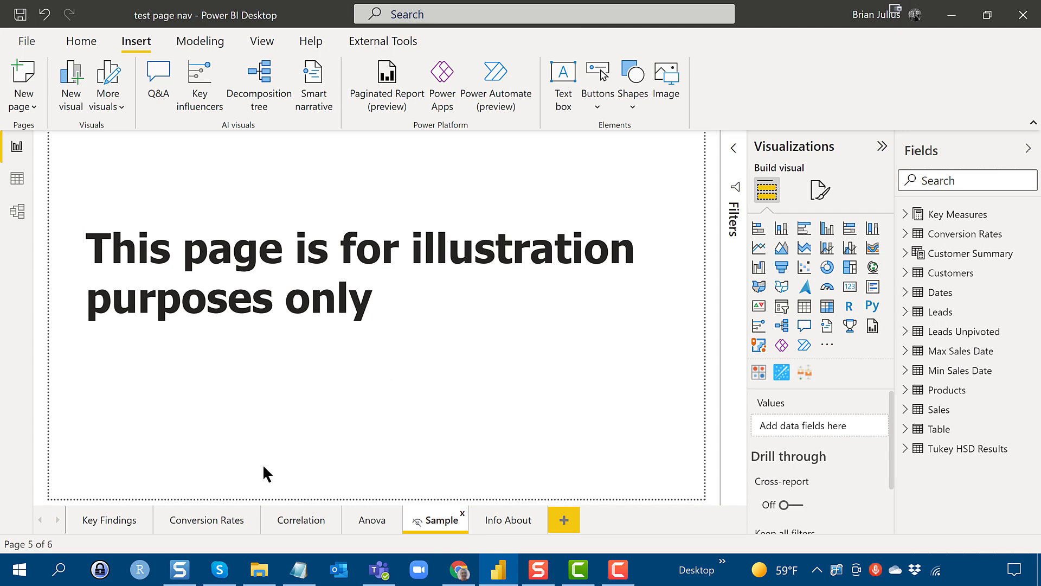
{"action": "left_click", "coordinate": [118, 522]}
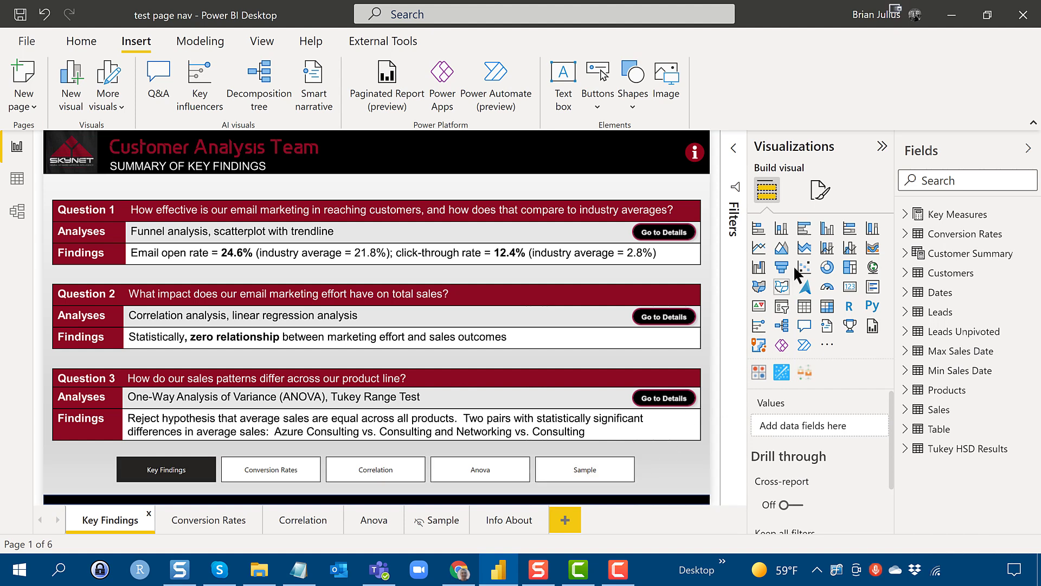
Turn on Show tooltip pages in the navigator's Pages settings so Info About appears.
{"action": "left_click", "coordinate": [828, 187]}
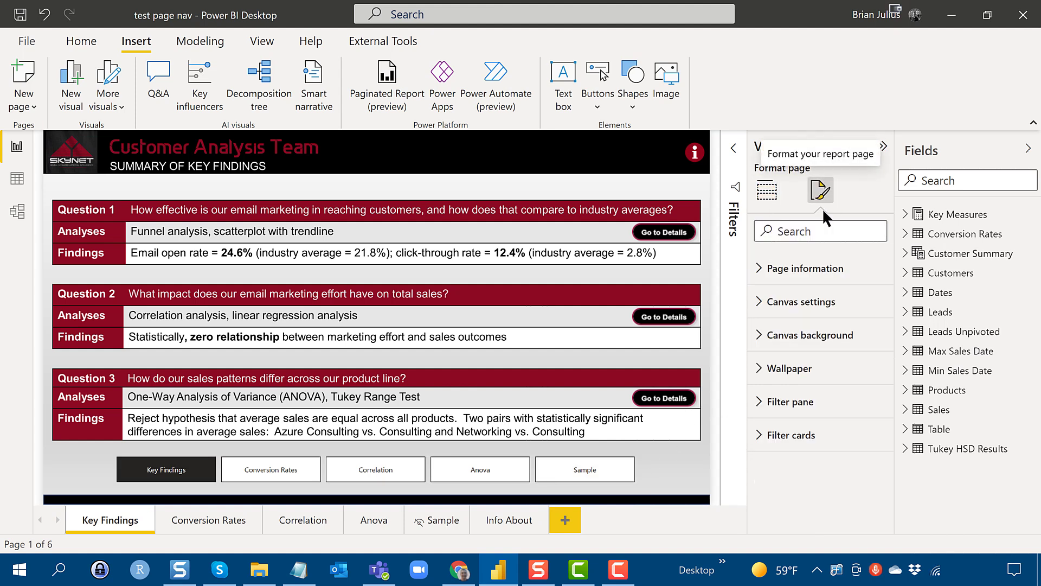
{"action": "left_click", "coordinate": [598, 454]}
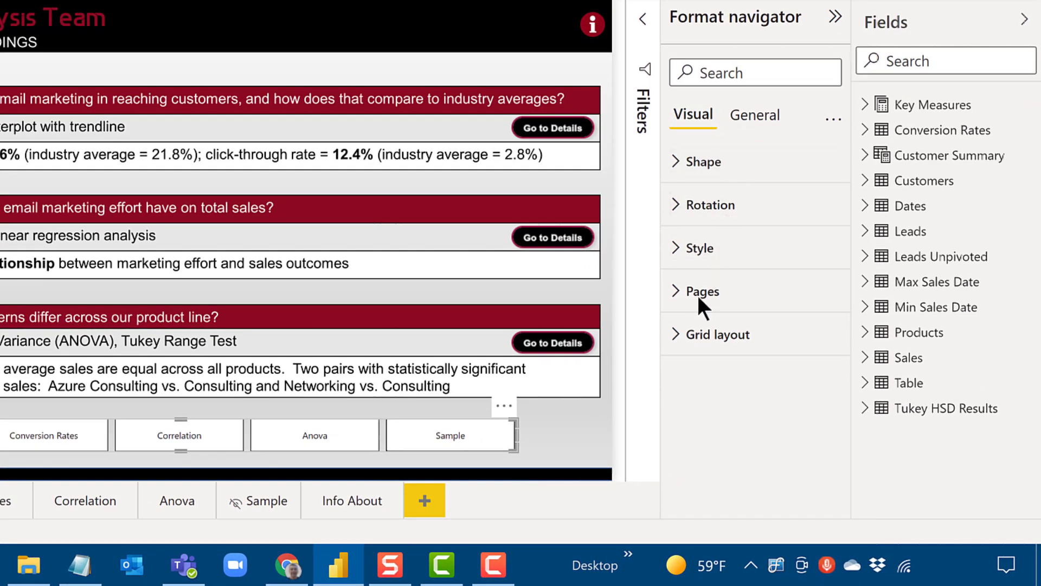
{"action": "left_click", "coordinate": [704, 304]}
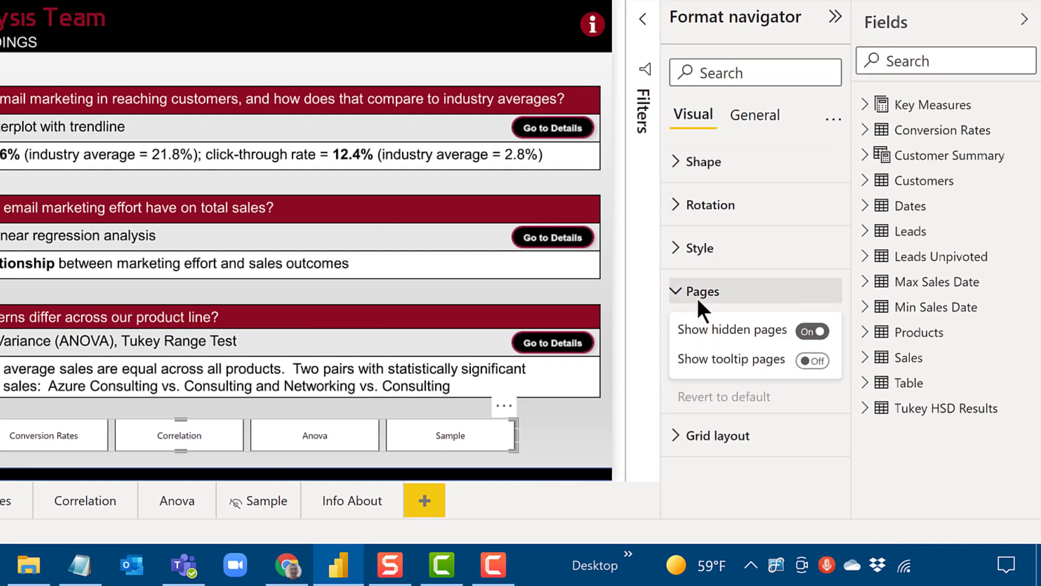
{"action": "left_click", "coordinate": [811, 361]}
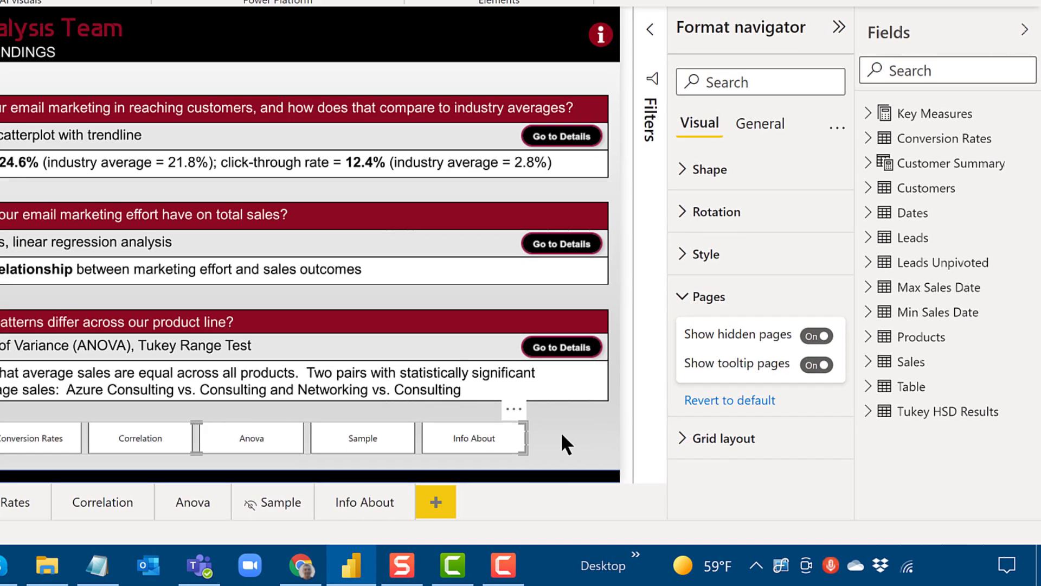
{"action": "left_click", "coordinate": [552, 429]}
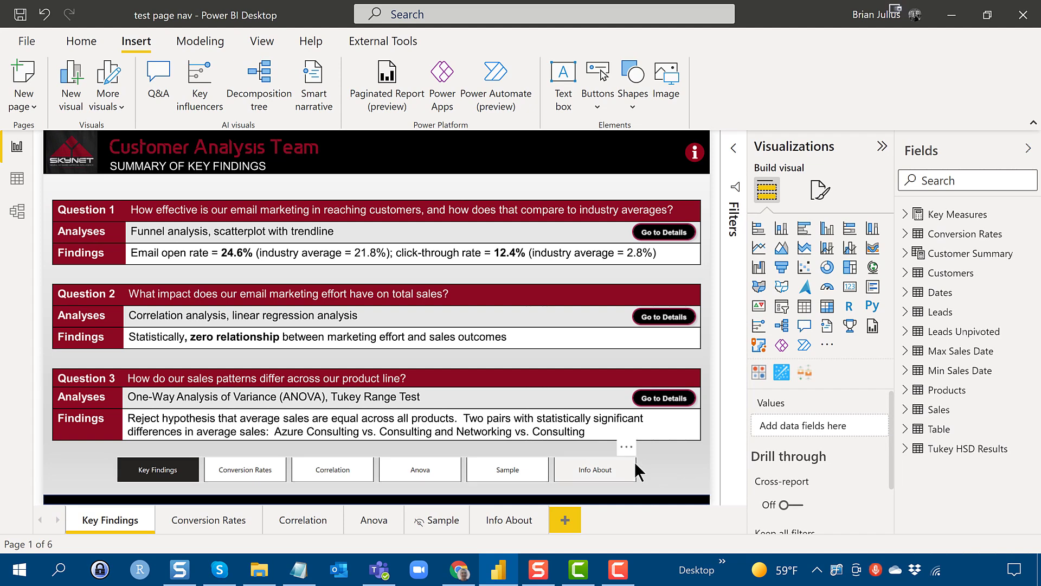
{"action": "left_click", "coordinate": [633, 461]}
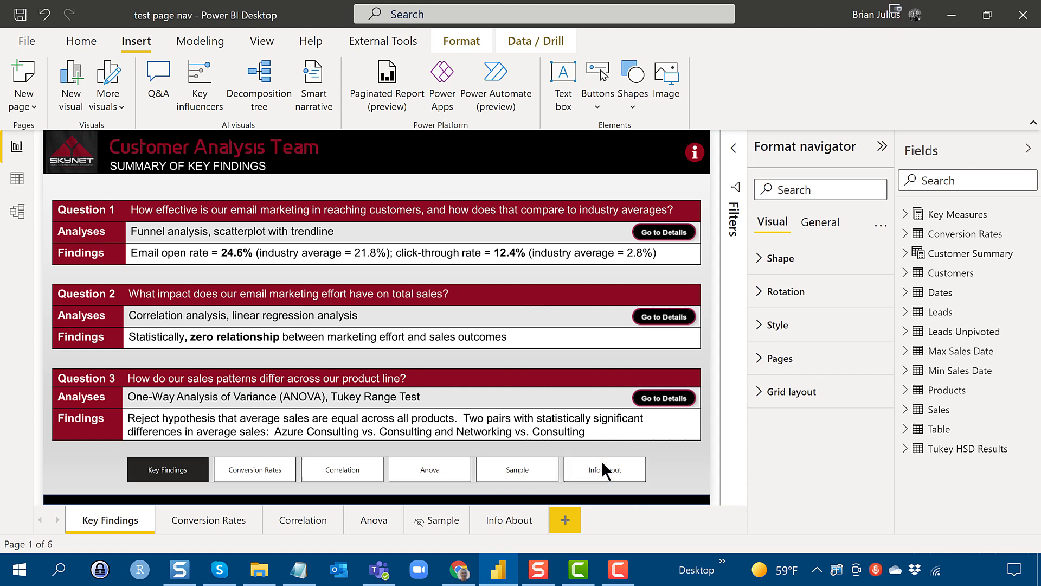
Nudge the navigator slightly up, paste a copy onto the Anova page, then return to Key Findings.
{"action": "left_click_drag", "start_coordinate": [601, 459], "coordinate": [590, 460]}
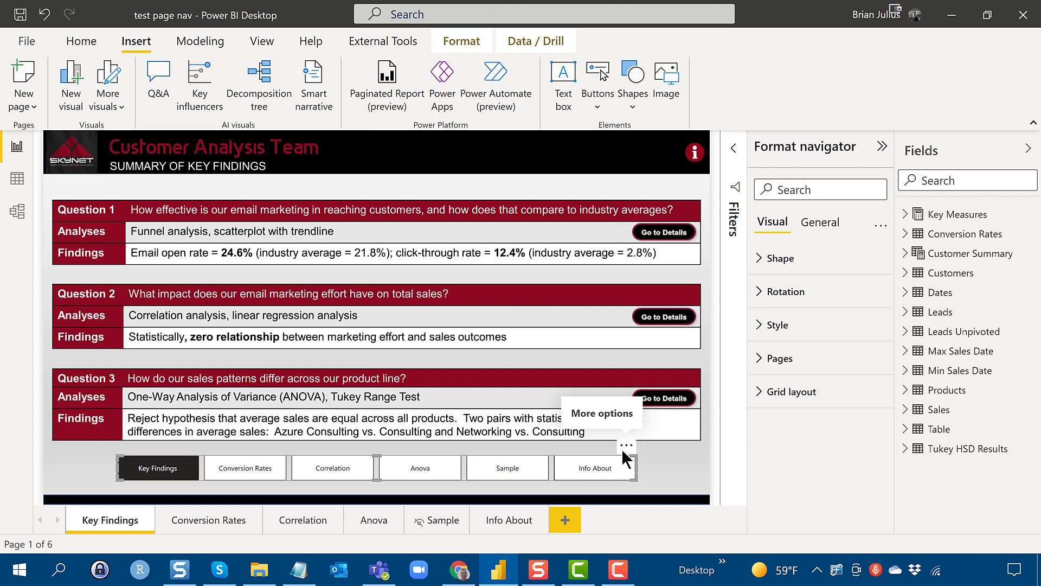
{"action": "left_click", "coordinate": [381, 519]}
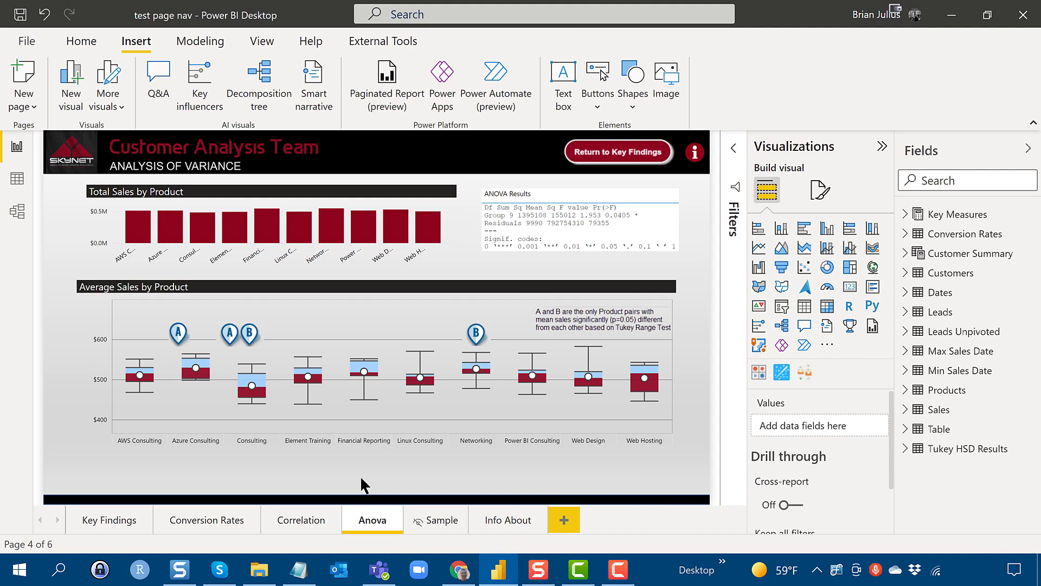
{"action": "key", "text": "ctrl+v"}
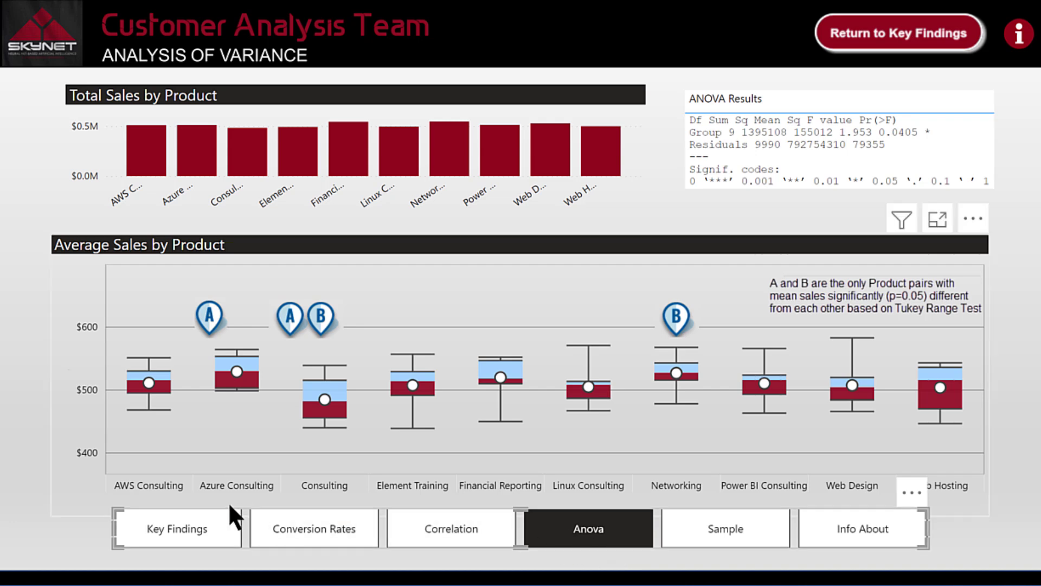
{"action": "left_click", "coordinate": [171, 522]}
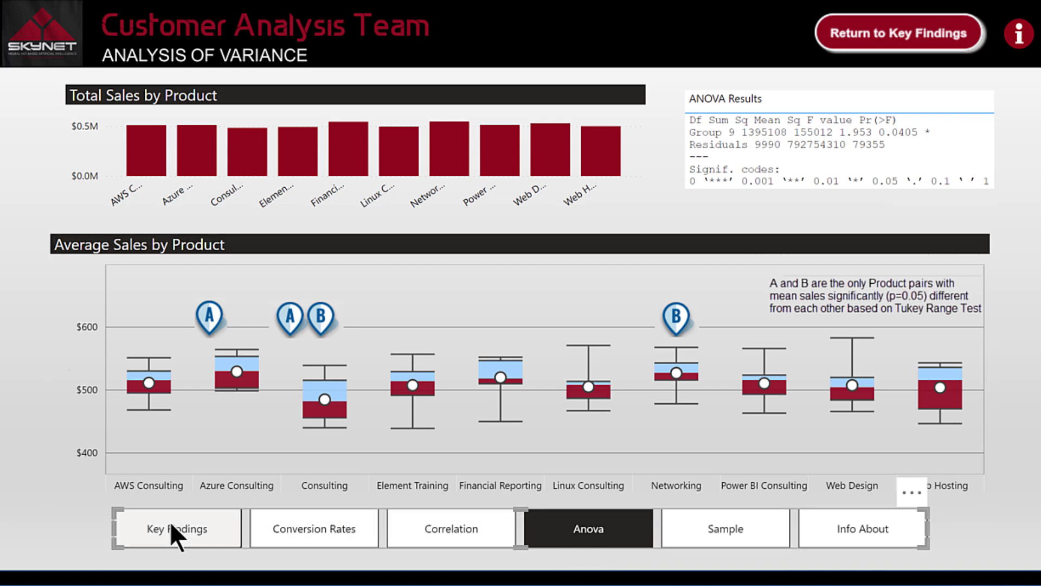
{"action": "left_click", "coordinate": [170, 522]}
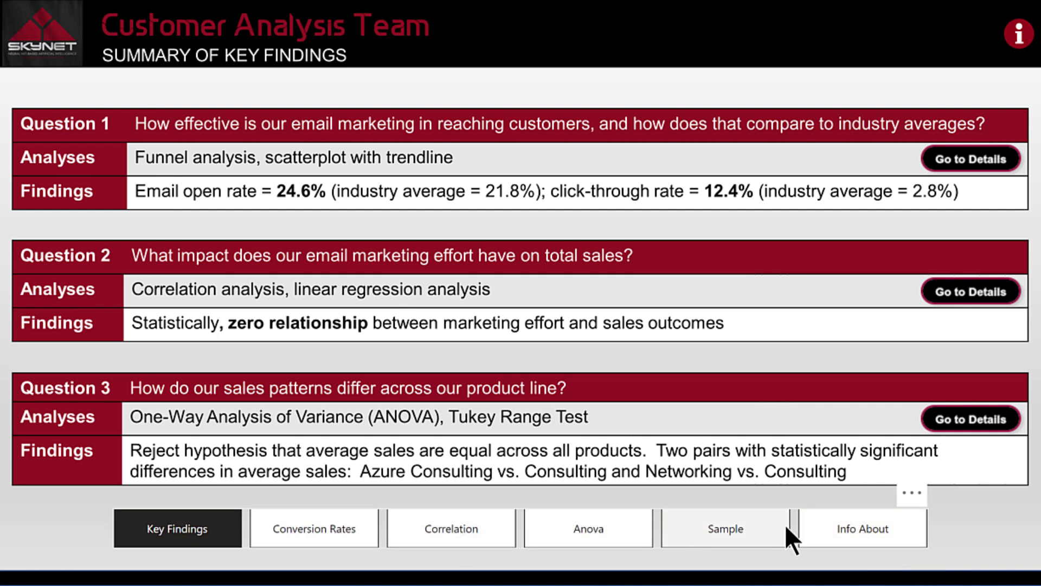
Turn off Show tooltip pages and Show hidden pages for the Key Findings navigator.
{"action": "left_click", "coordinate": [899, 520]}
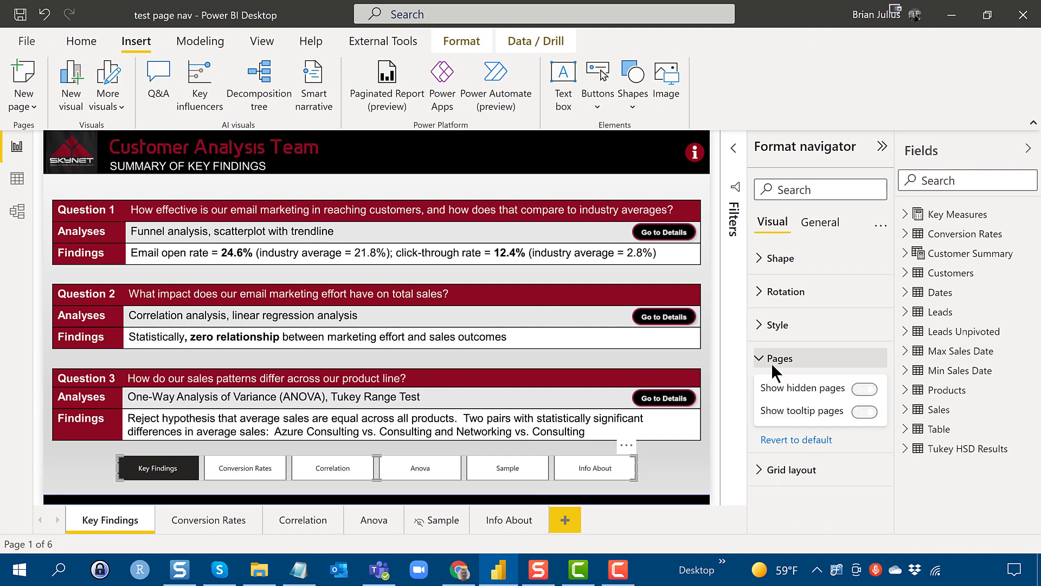
{"action": "left_click", "coordinate": [779, 363]}
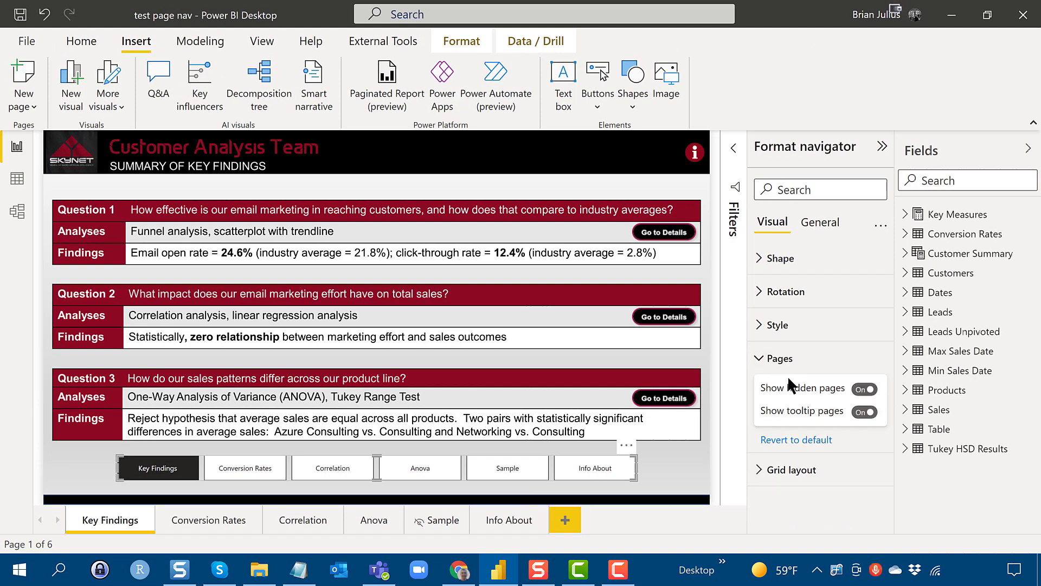
{"action": "left_click", "coordinate": [867, 411]}
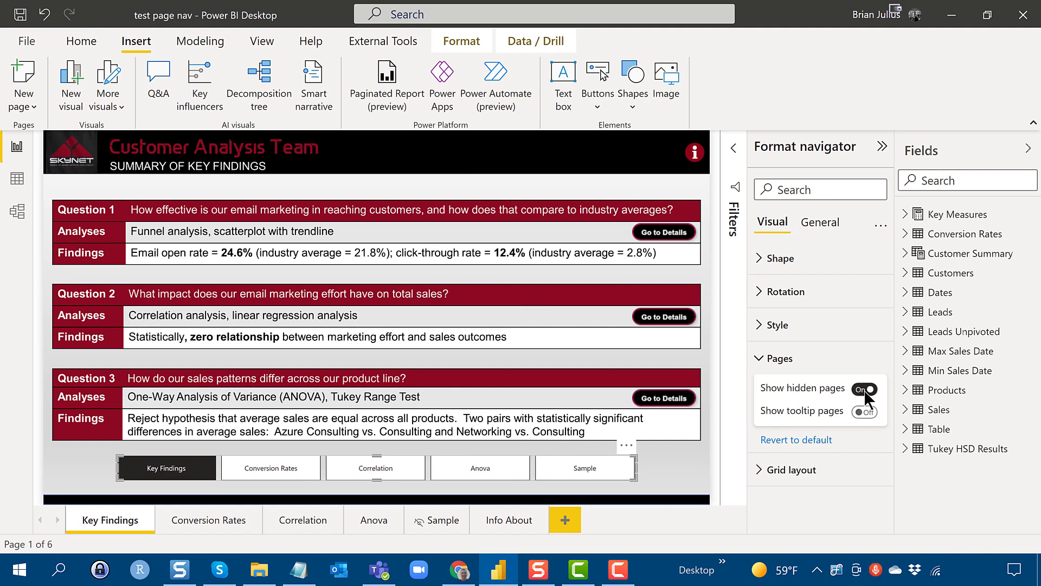
{"action": "left_click", "coordinate": [864, 389]}
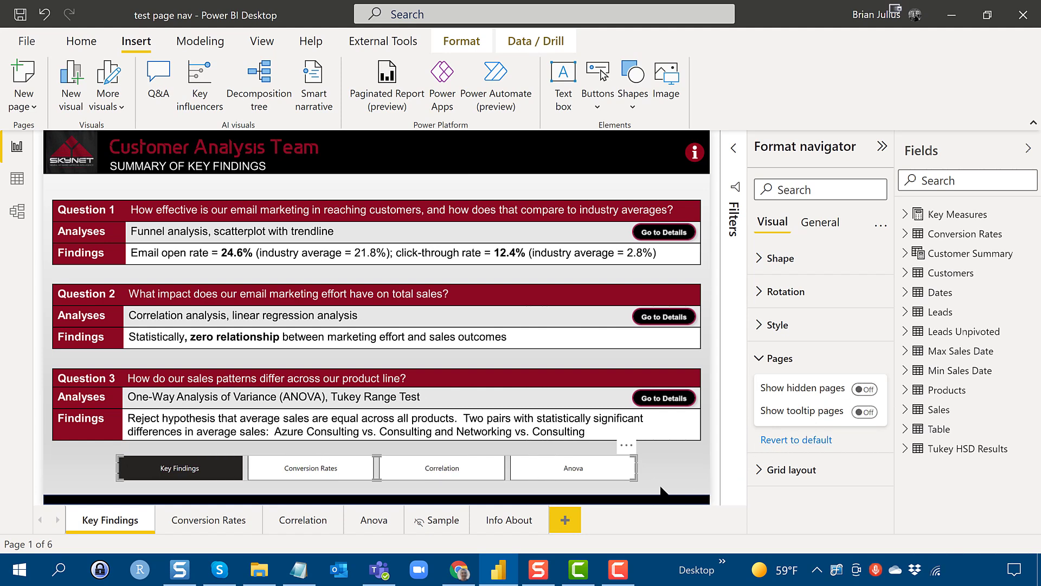
Delete the page navigator from the Anova page, then return to Key Findings.
{"action": "left_click", "coordinate": [374, 525]}
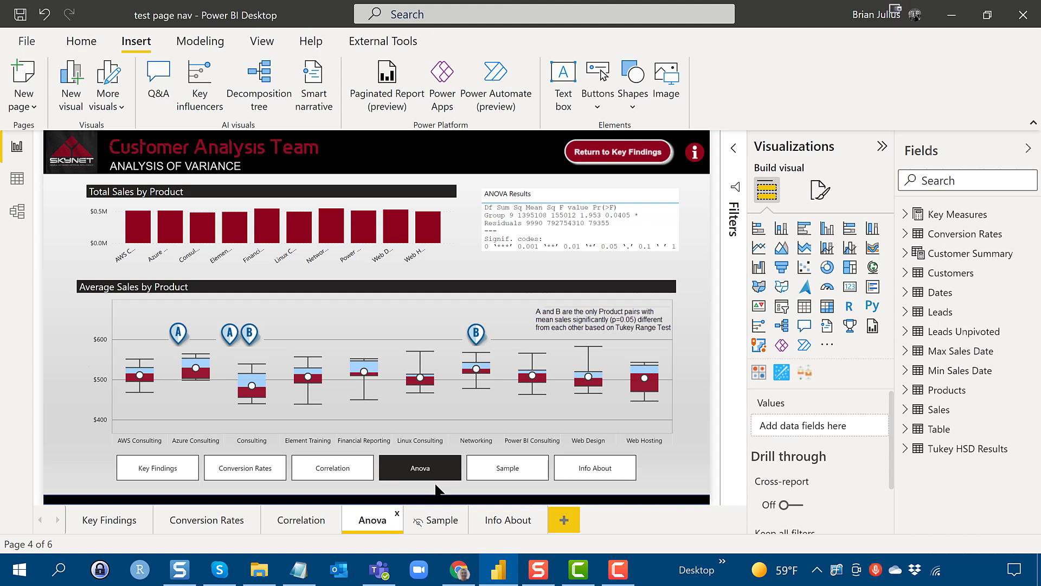
{"action": "left_click", "coordinate": [463, 476]}
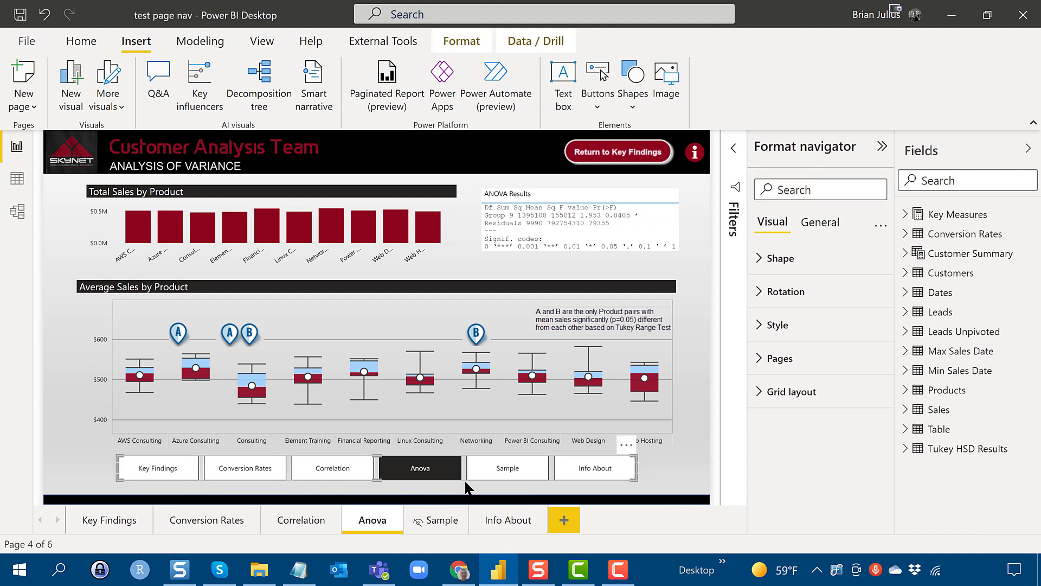
{"action": "key", "text": "Delete"}
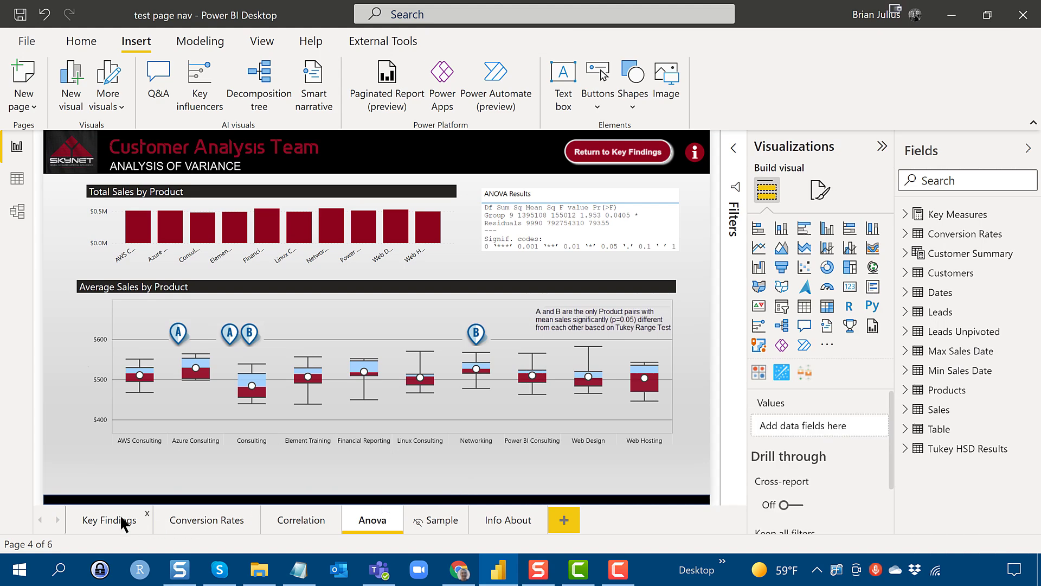
{"action": "left_click", "coordinate": [120, 519]}
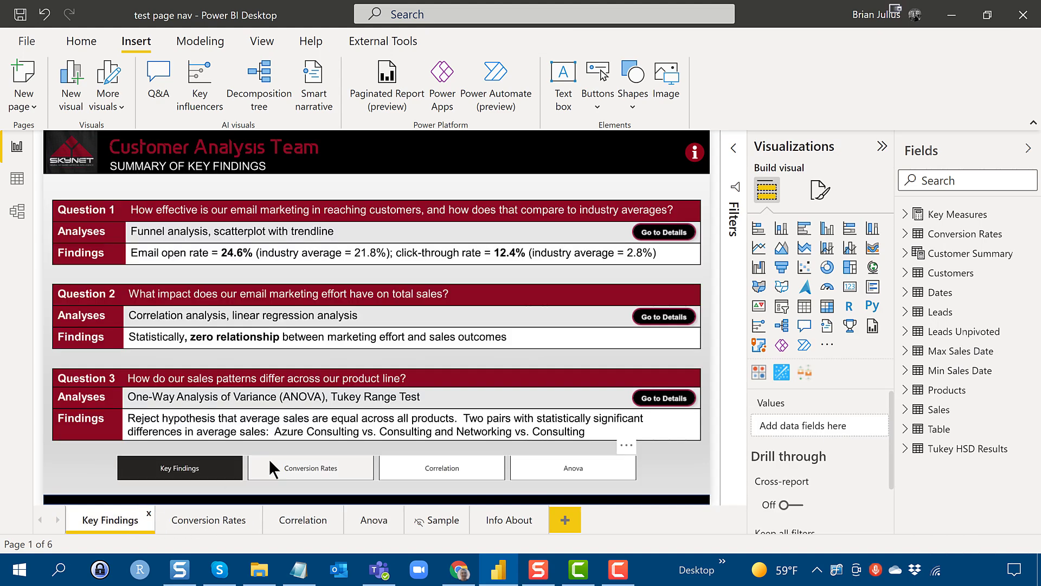
After trying Pill and Hexagon, set the button shape to 'Snipped tab, top right' with a 37% snip.
{"action": "left_click", "coordinate": [300, 466]}
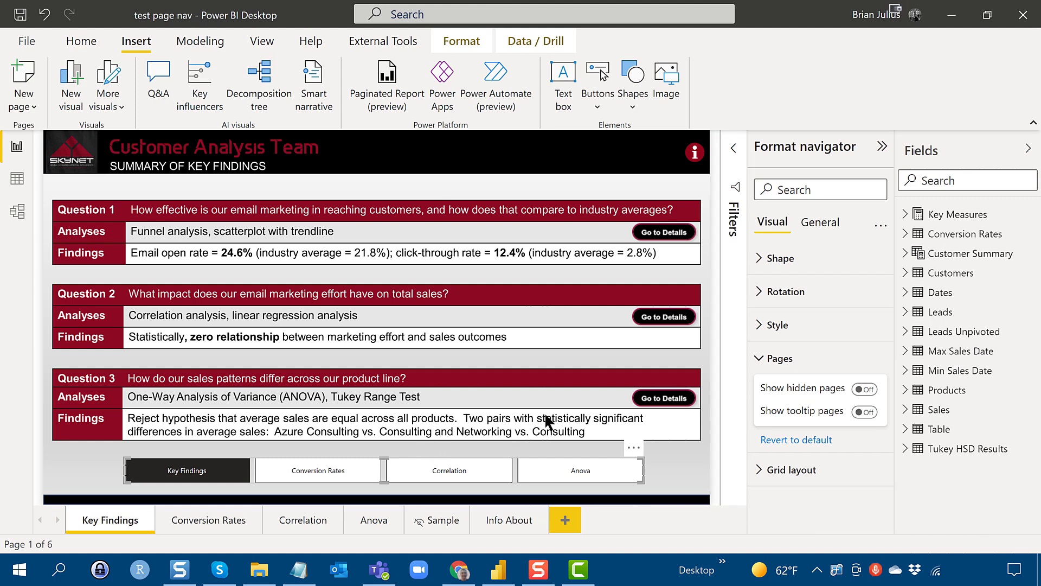
{"action": "left_click", "coordinate": [781, 259]}
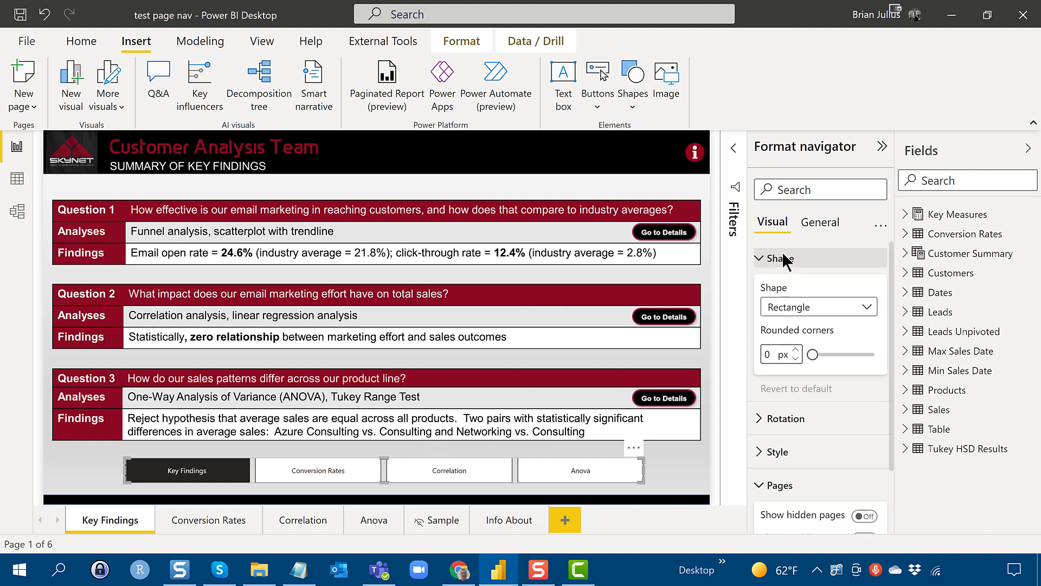
{"action": "left_click", "coordinate": [844, 297]}
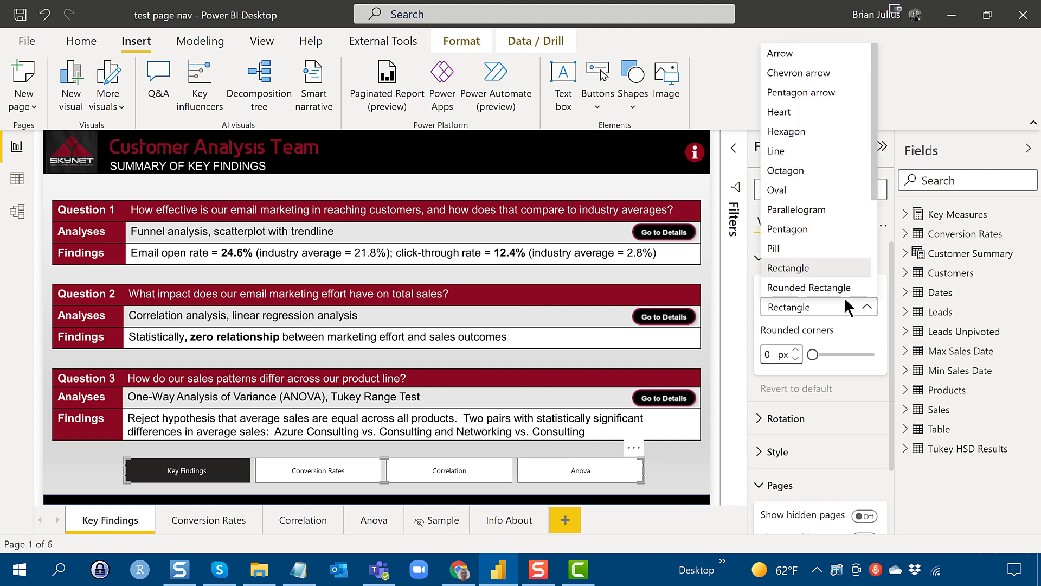
{"action": "left_click", "coordinate": [821, 253]}
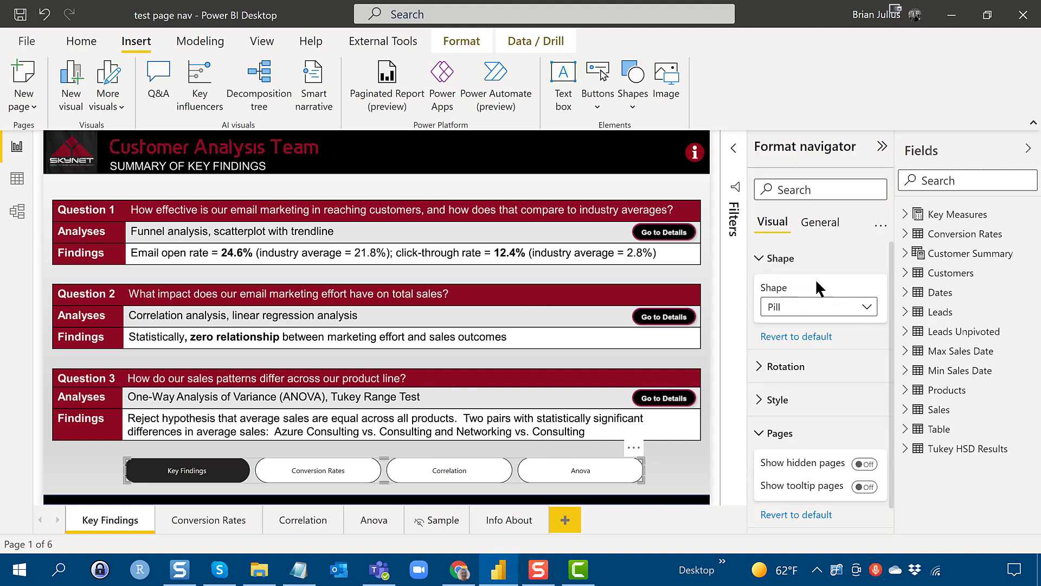
{"action": "left_click", "coordinate": [811, 312]}
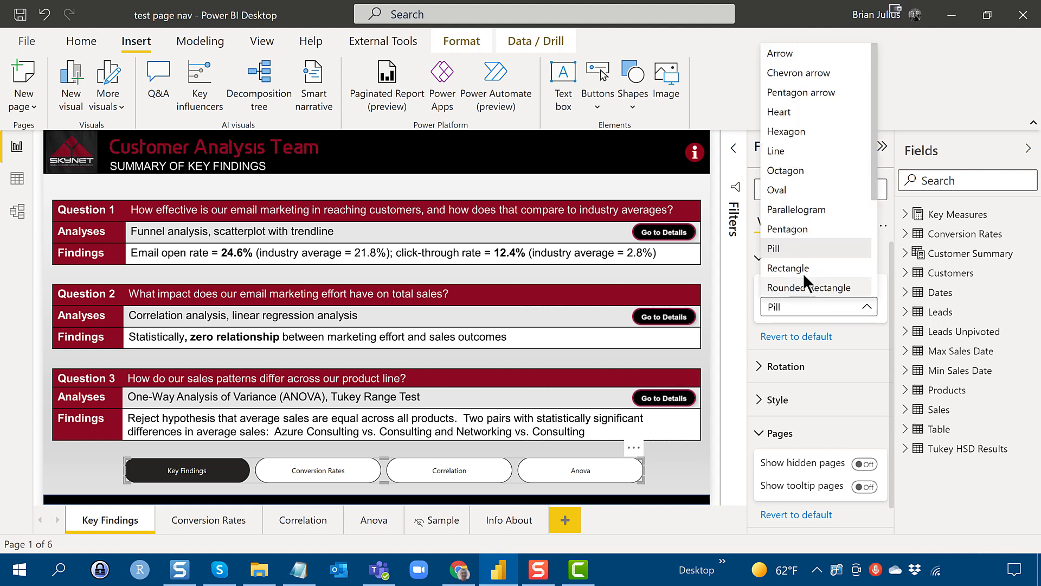
{"action": "left_click", "coordinate": [795, 130]}
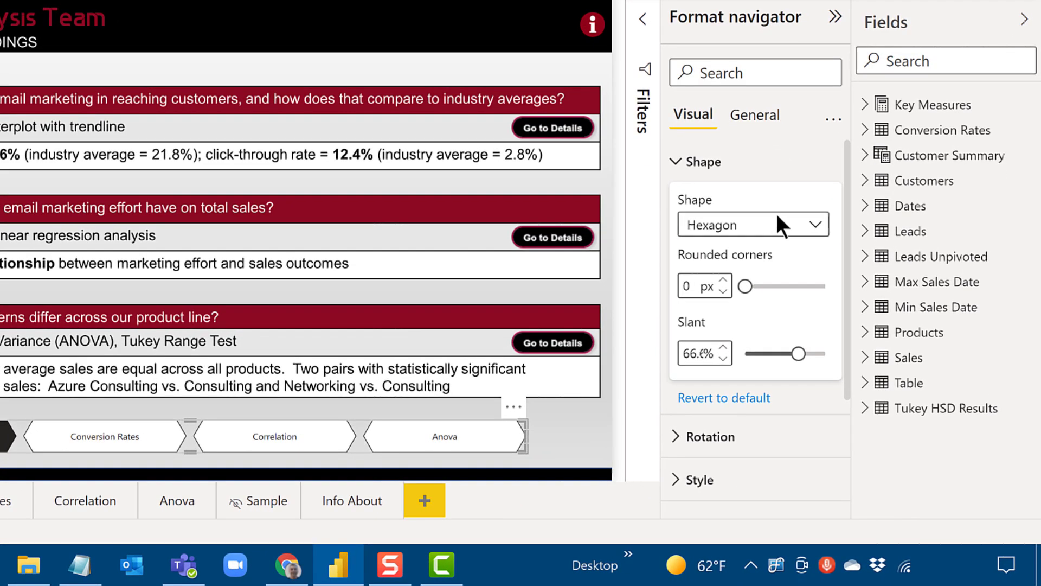
{"action": "left_click", "coordinate": [784, 220]}
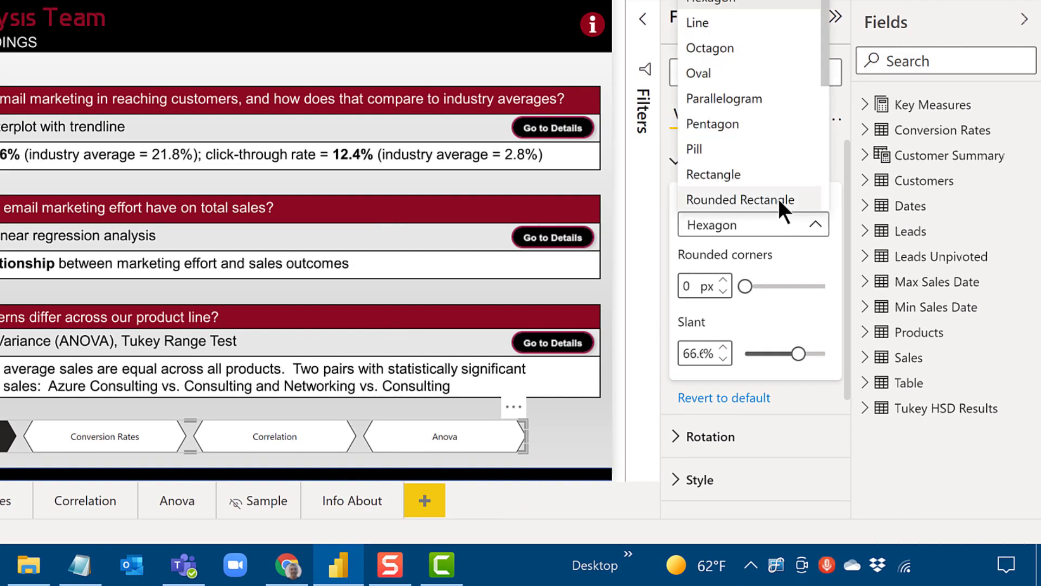
{"action": "scroll", "coordinate": [772, 172], "scroll_direction": "down", "scroll_amount": 6}
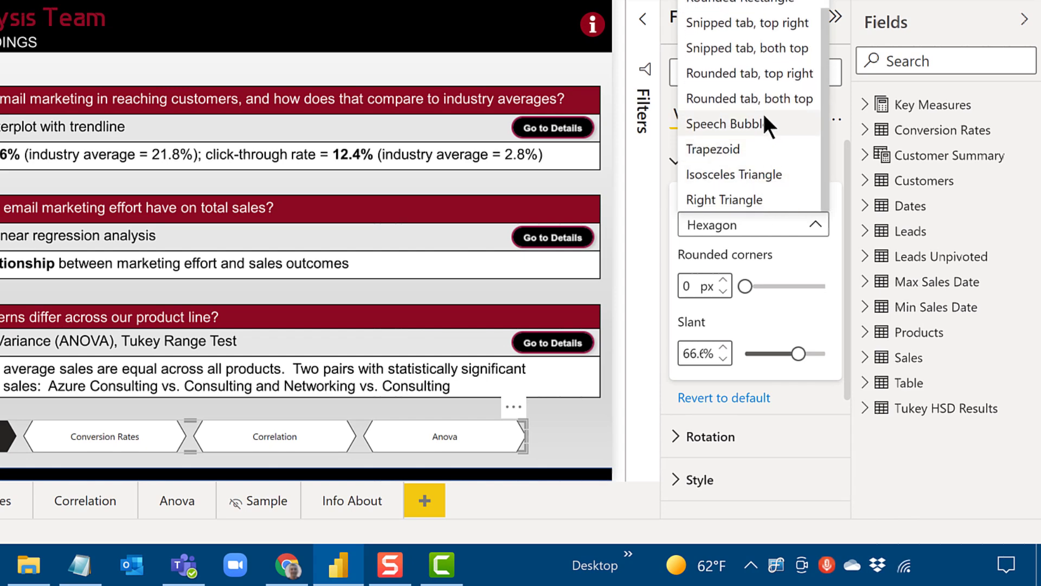
{"action": "left_click", "coordinate": [740, 21]}
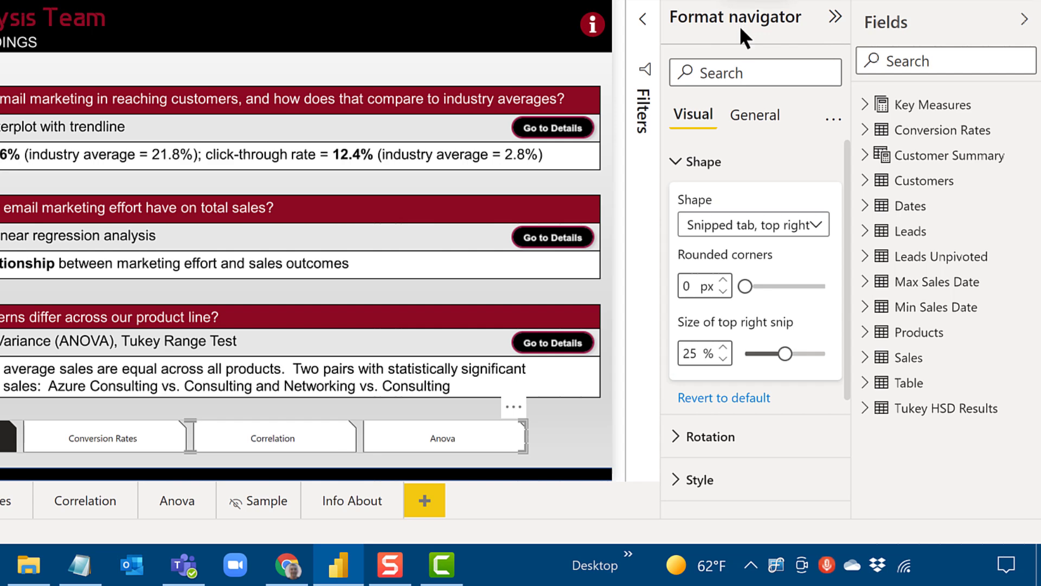
{"action": "left_click_drag", "start_coordinate": [785, 354], "coordinate": [804, 353]}
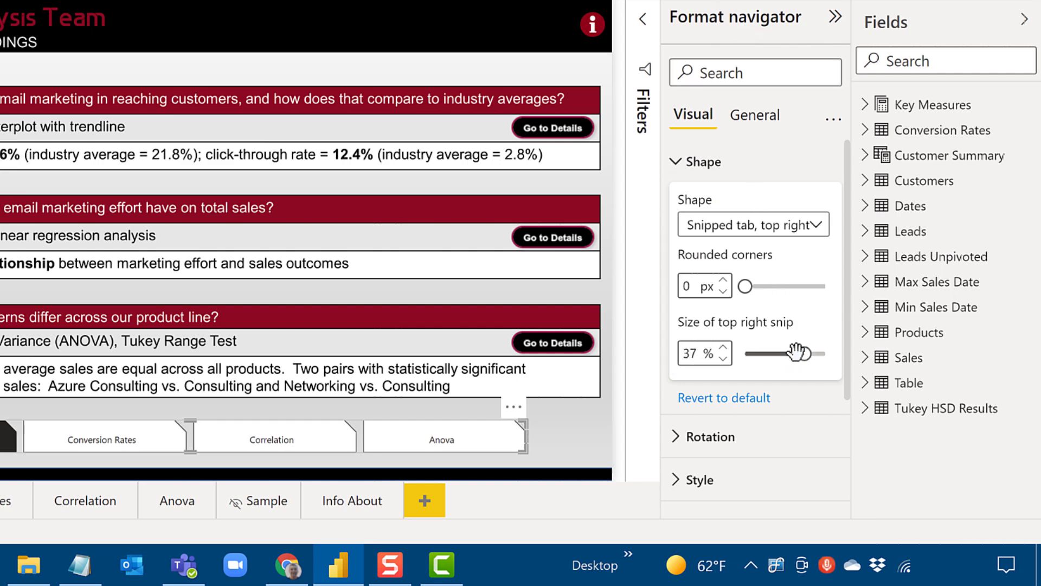
Shift the navigator slightly left and down, then drag its right edge left to narrow it.
{"action": "left_click", "coordinate": [593, 416]}
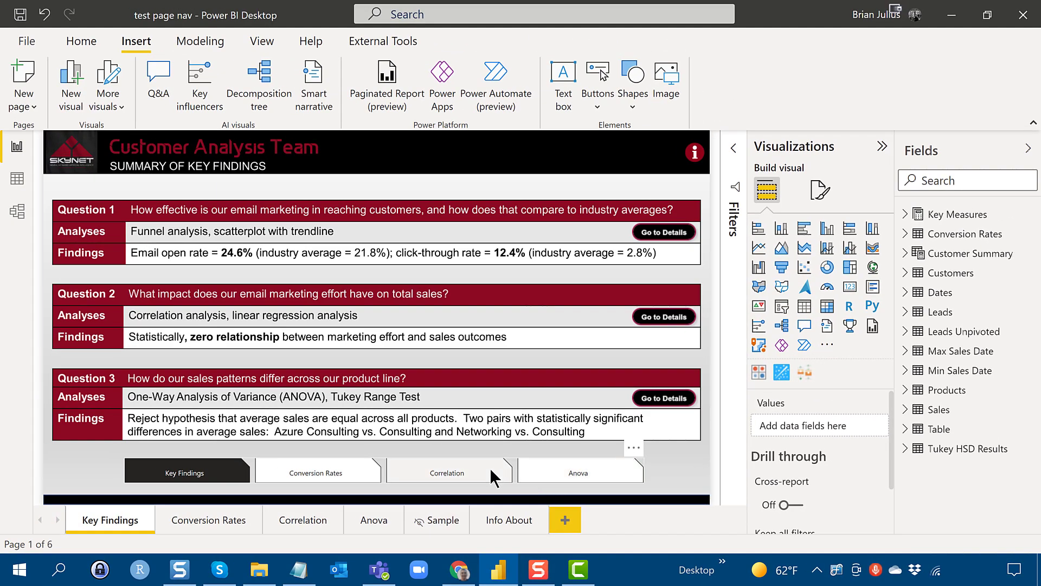
{"action": "left_click", "coordinate": [489, 468]}
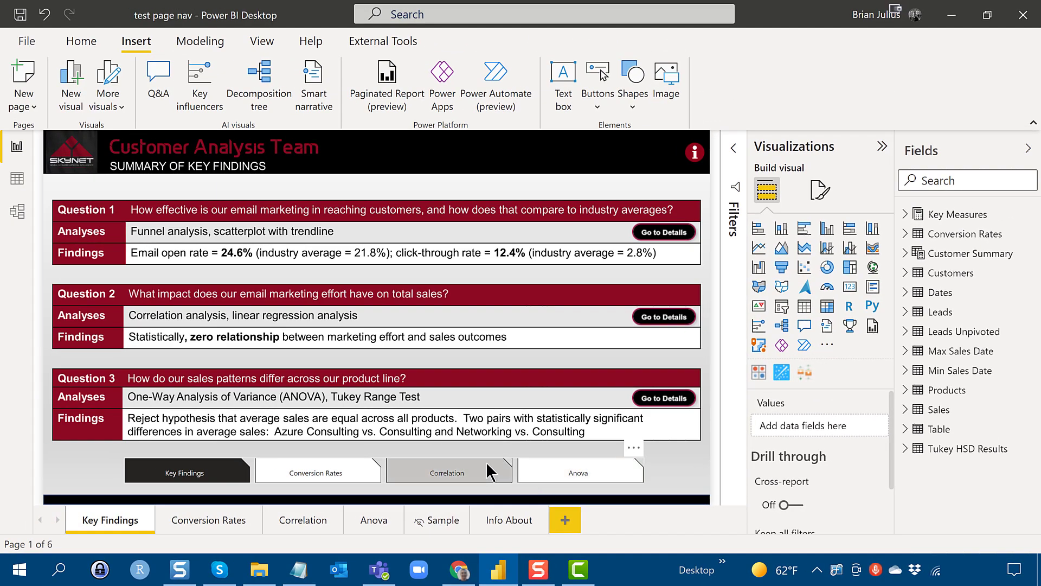
{"action": "left_click", "coordinate": [447, 459]}
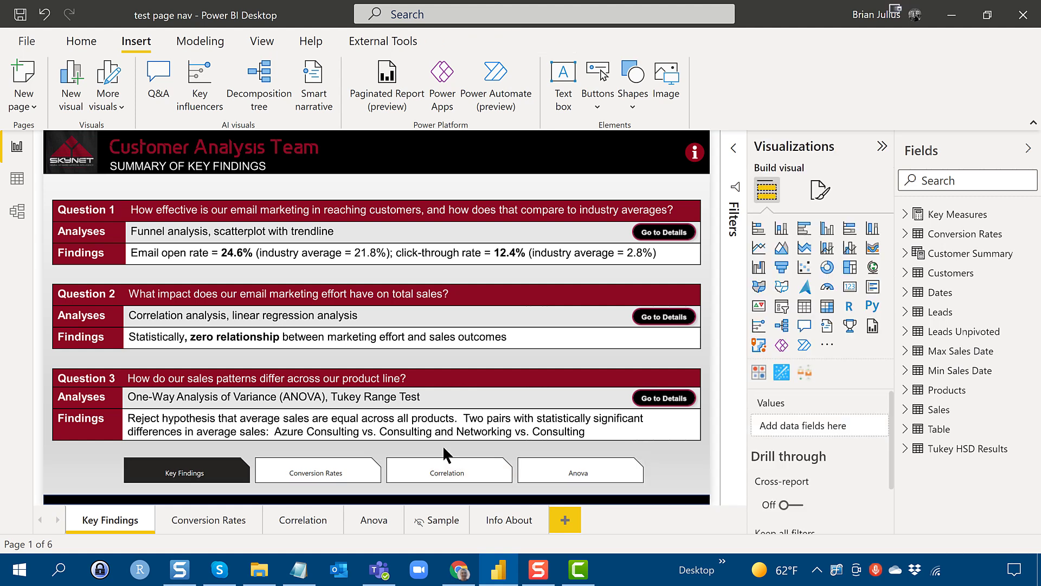
{"action": "left_click", "coordinate": [447, 460]}
{"action": "left_click_drag", "start_coordinate": [447, 460], "coordinate": [378, 465]}
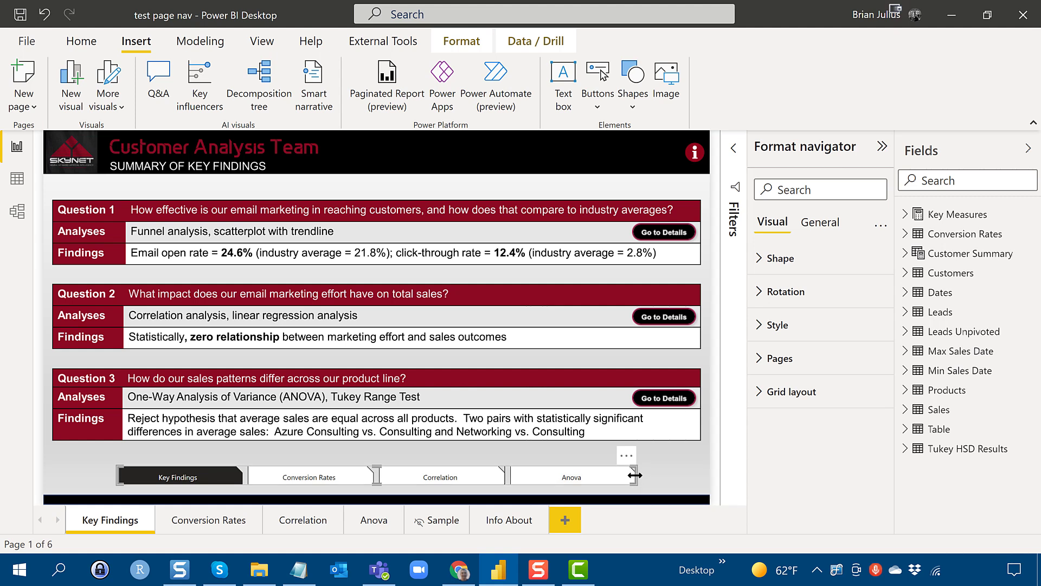
{"action": "left_click_drag", "start_coordinate": [634, 473], "coordinate": [525, 474]}
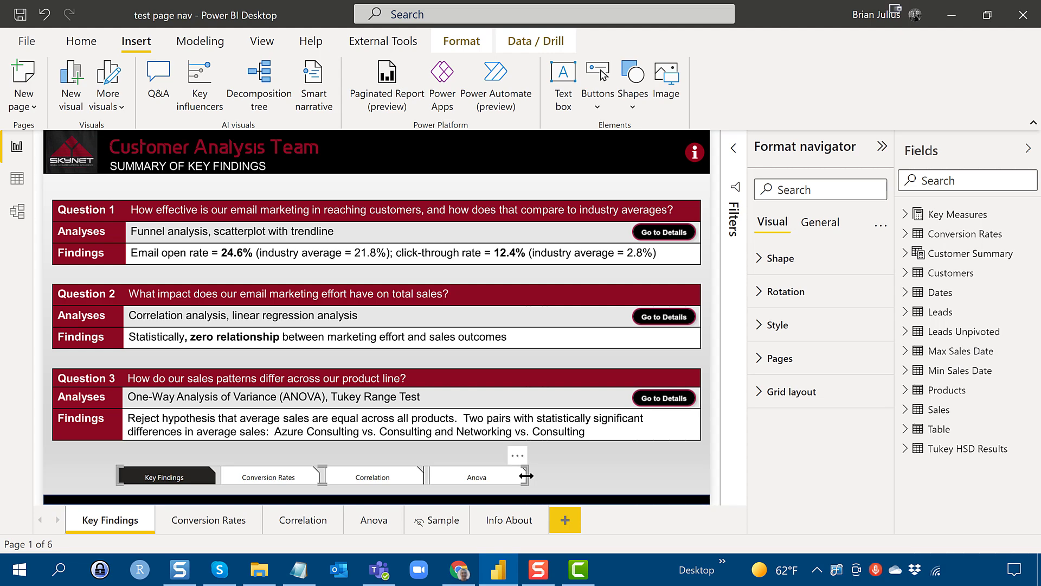
Open the navigator's Style settings and expand the Fill section for the default state.
{"action": "left_click", "coordinate": [794, 329]}
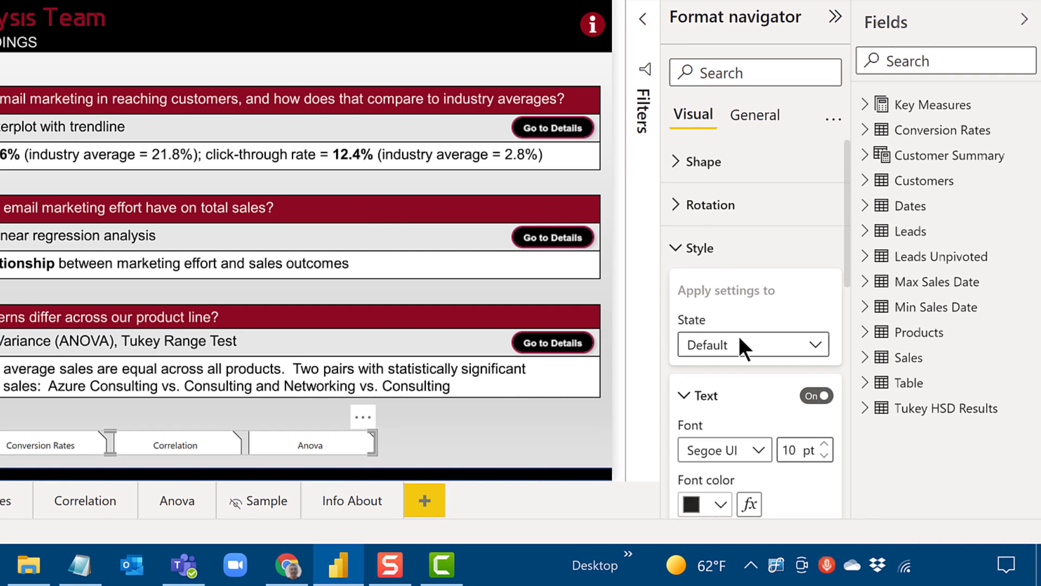
{"action": "left_click", "coordinate": [772, 363]}
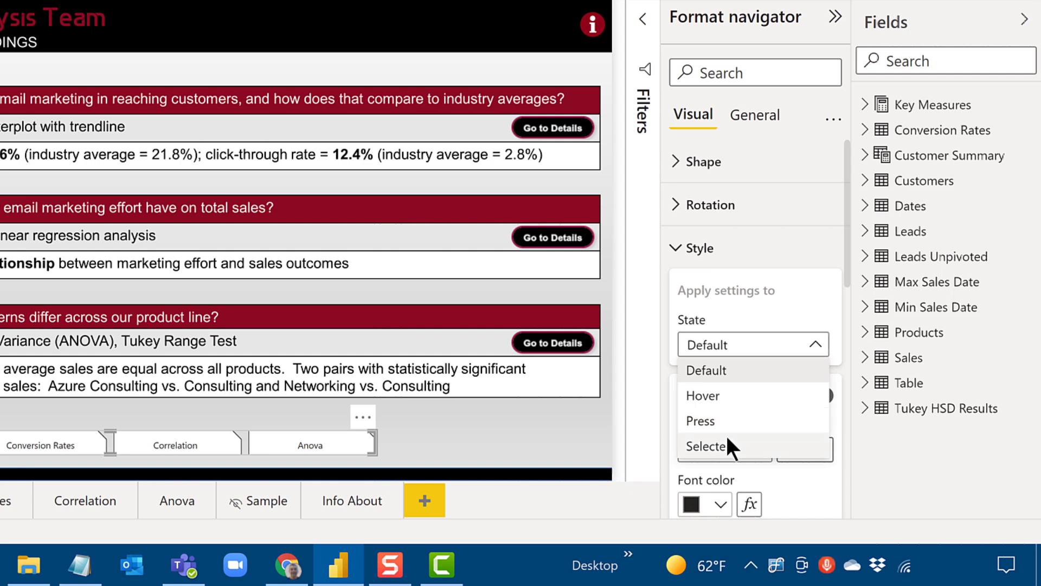
{"action": "left_click", "coordinate": [767, 483]}
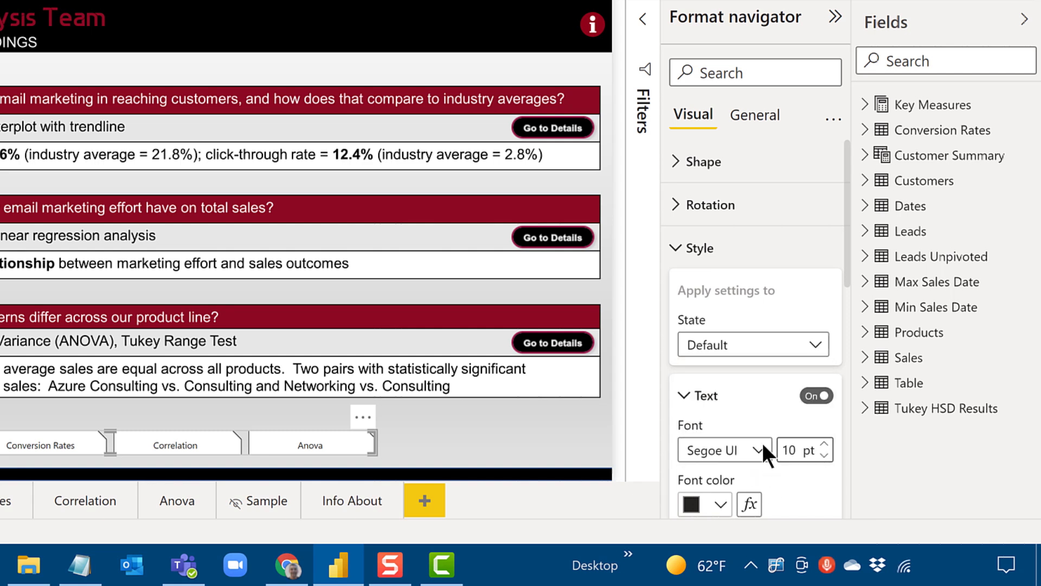
{"action": "scroll", "coordinate": [763, 438], "scroll_direction": "down", "scroll_amount": 5}
{"action": "scroll", "coordinate": [762, 435], "scroll_direction": "down", "scroll_amount": 3}
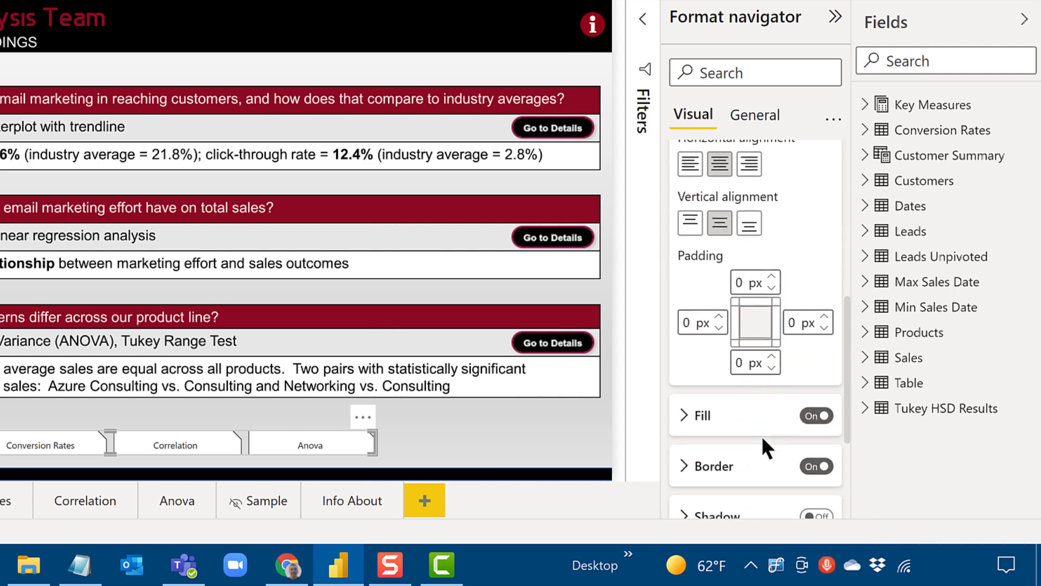
{"action": "left_click", "coordinate": [701, 413]}
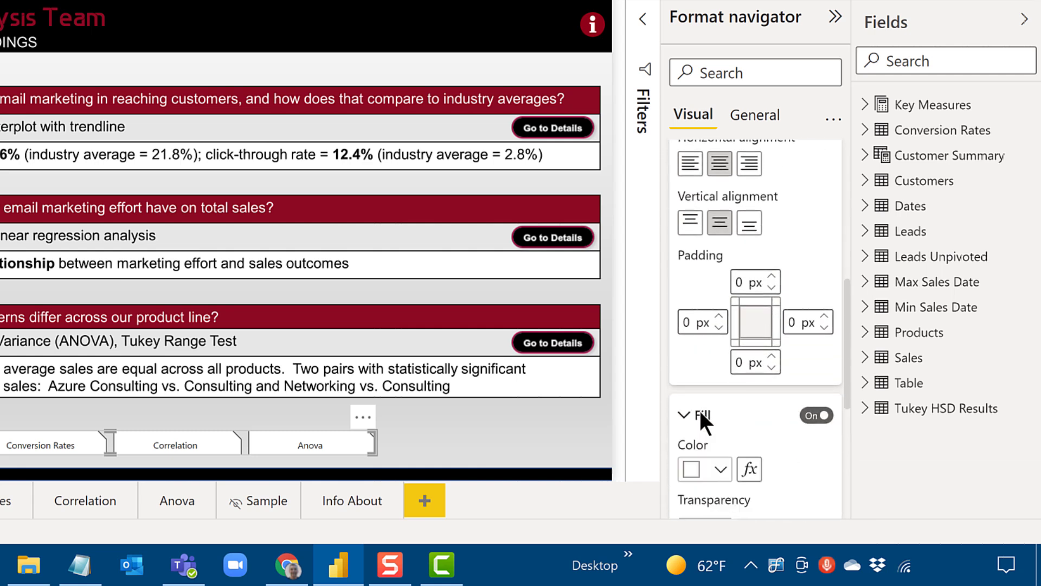
{"action": "scroll", "coordinate": [719, 455], "scroll_direction": "down", "scroll_amount": 2}
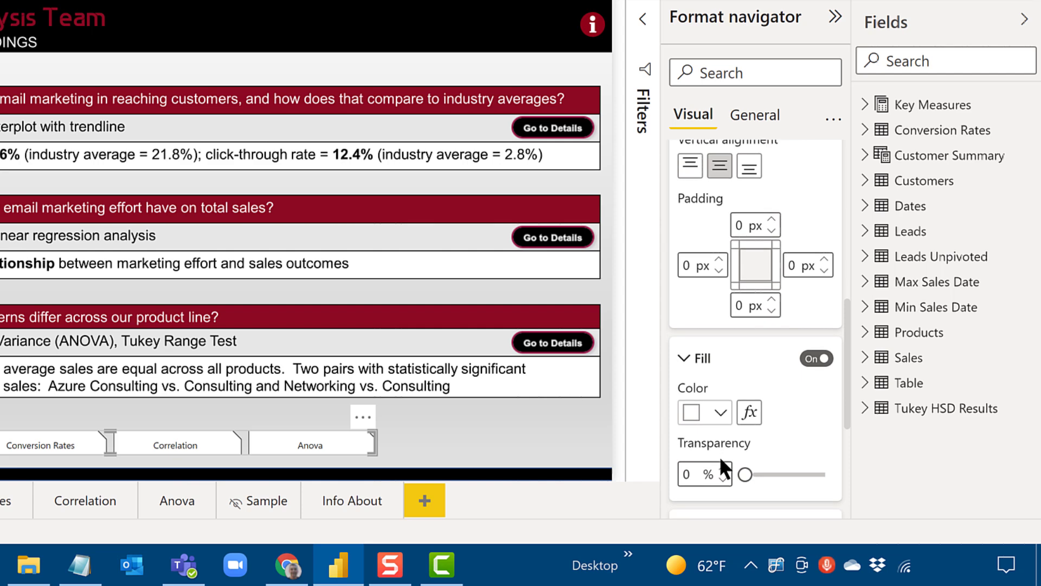
{"action": "scroll", "coordinate": [726, 434], "scroll_direction": "up", "scroll_amount": 2}
{"action": "scroll", "coordinate": [738, 402], "scroll_direction": "up", "scroll_amount": 5}
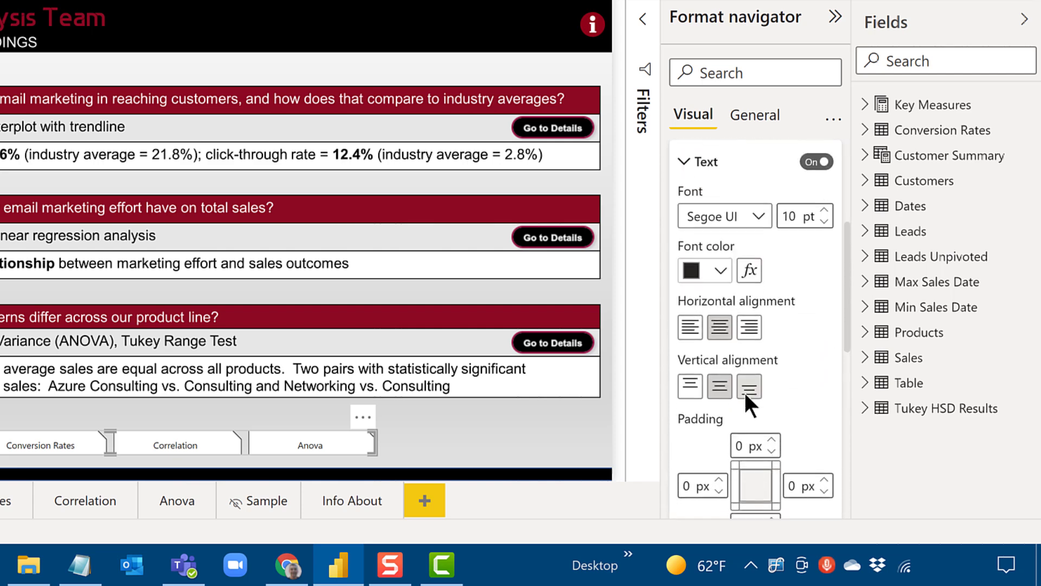
{"action": "scroll", "coordinate": [743, 368], "scroll_direction": "up", "scroll_amount": 1}
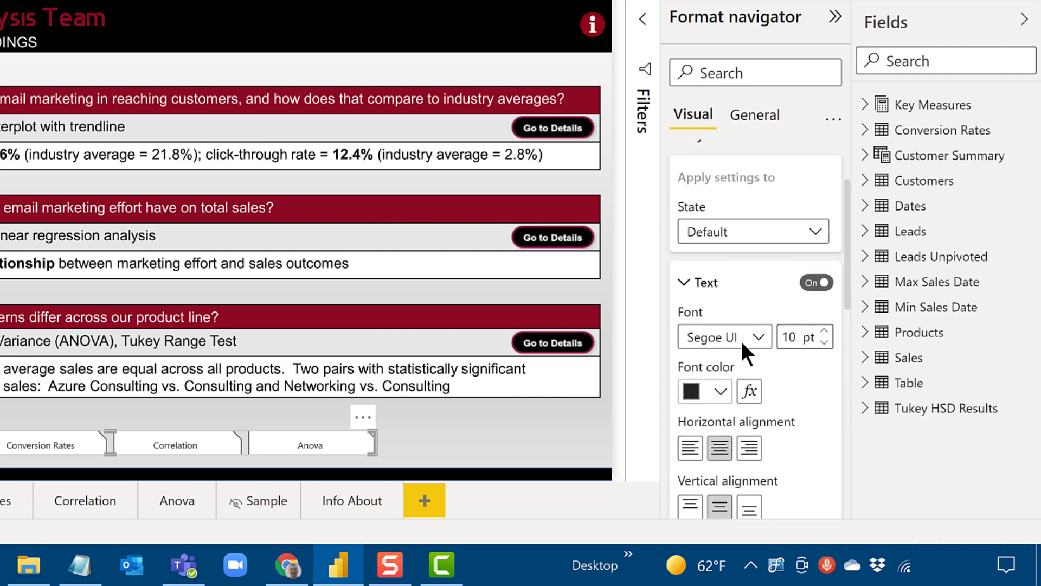
Set the Hover state fill colour to dark red and close the Customer Summary formula editor.
{"action": "left_click", "coordinate": [759, 231]}
{"action": "left_click", "coordinate": [743, 282]}
{"action": "scroll", "coordinate": [721, 443], "scroll_direction": "down", "scroll_amount": 6}
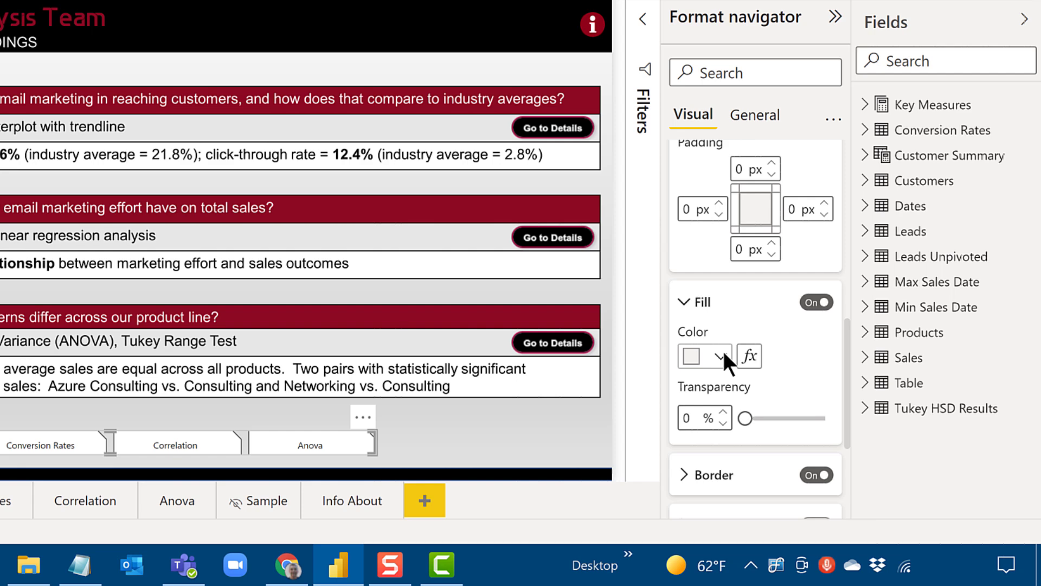
{"action": "left_click", "coordinate": [721, 354]}
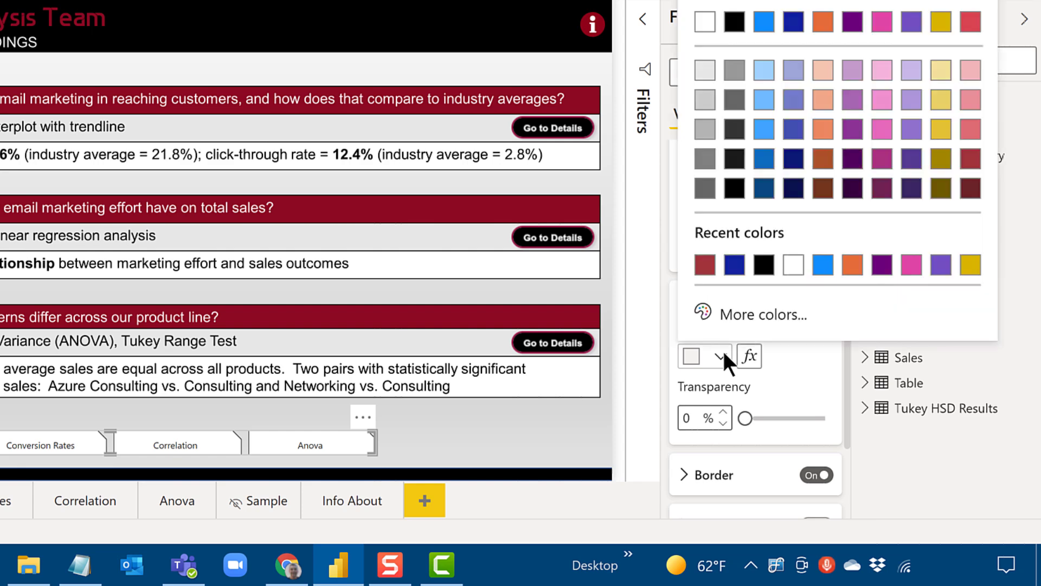
{"action": "left_click", "coordinate": [976, 151]}
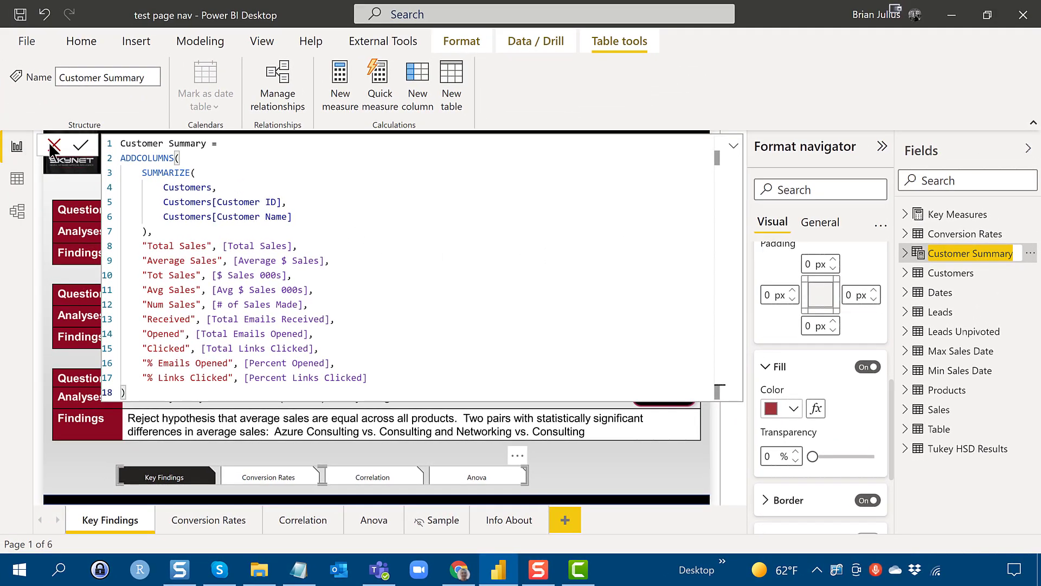
{"action": "left_click", "coordinate": [5, 121]}
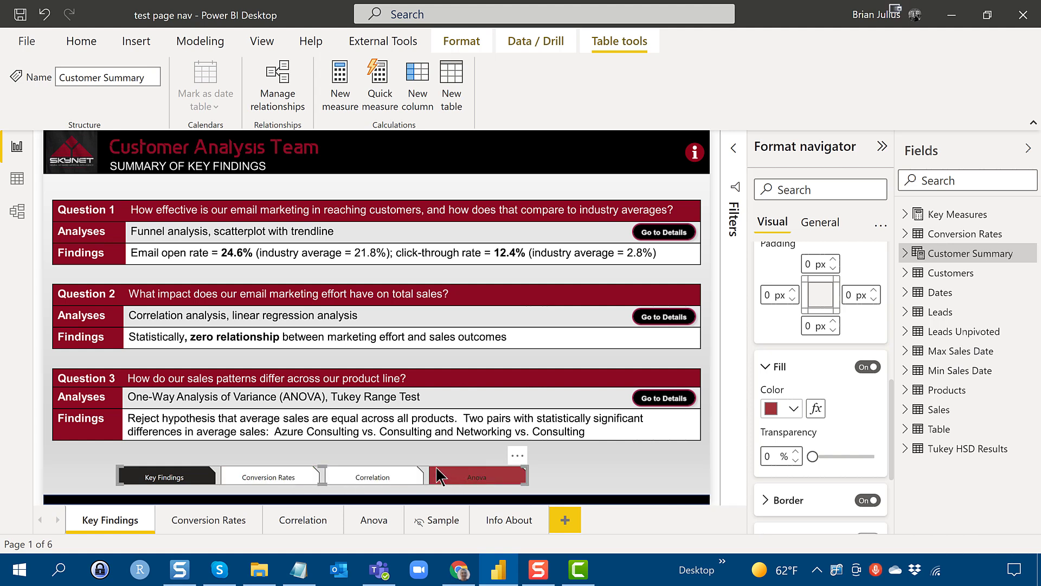
Drag the page navigator about 80 px to the right beneath the Question 3 table.
{"action": "left_click_drag", "start_coordinate": [433, 468], "coordinate": [476, 470]}
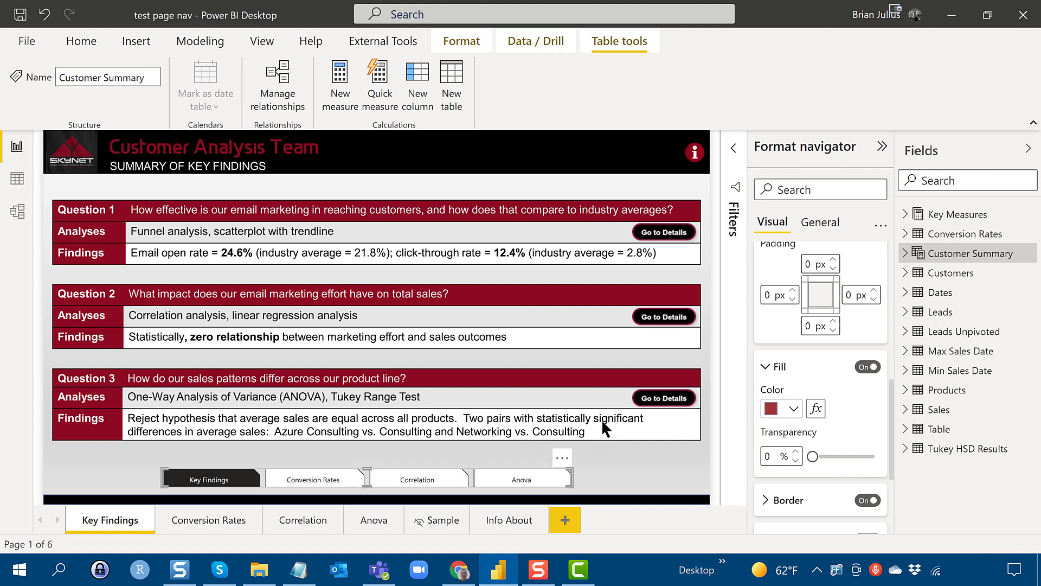
On the Anova page, set the navigator's Grid layout orientation to Vertical.
{"action": "left_click", "coordinate": [370, 519]}
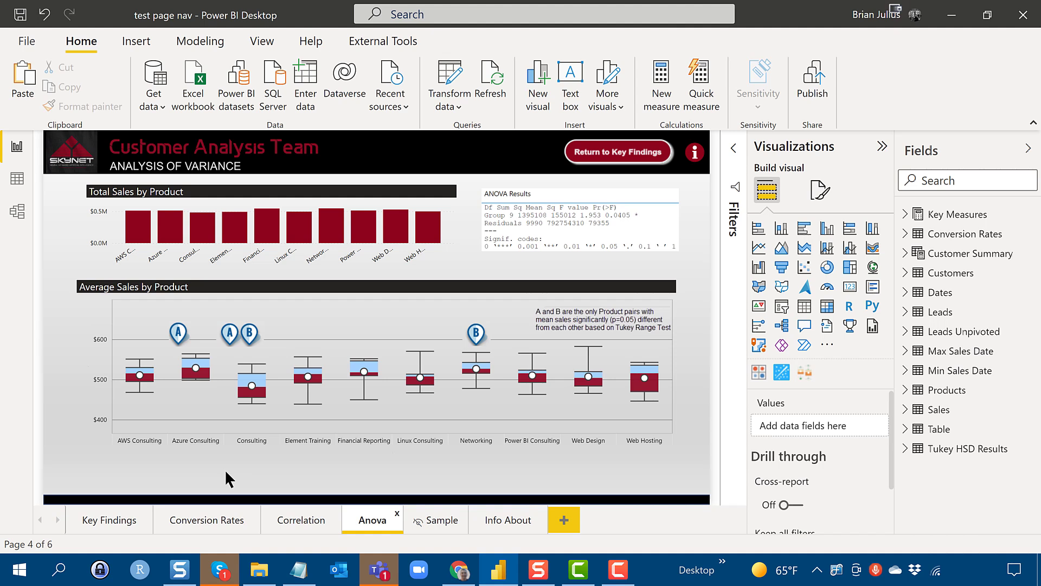
{"action": "left_click", "coordinate": [225, 471]}
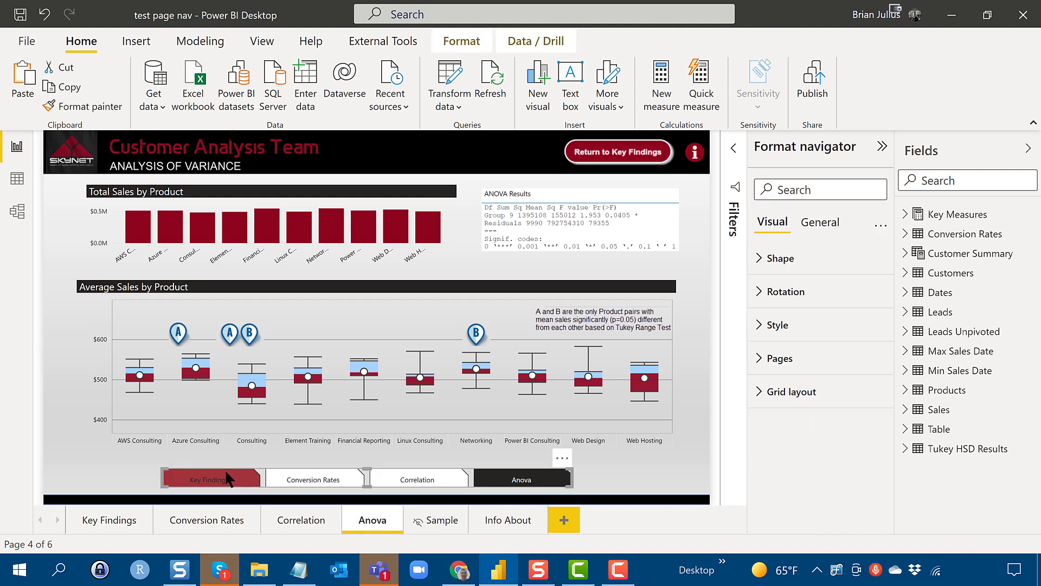
{"action": "left_click", "coordinate": [764, 291]}
{"action": "left_click", "coordinate": [765, 292]}
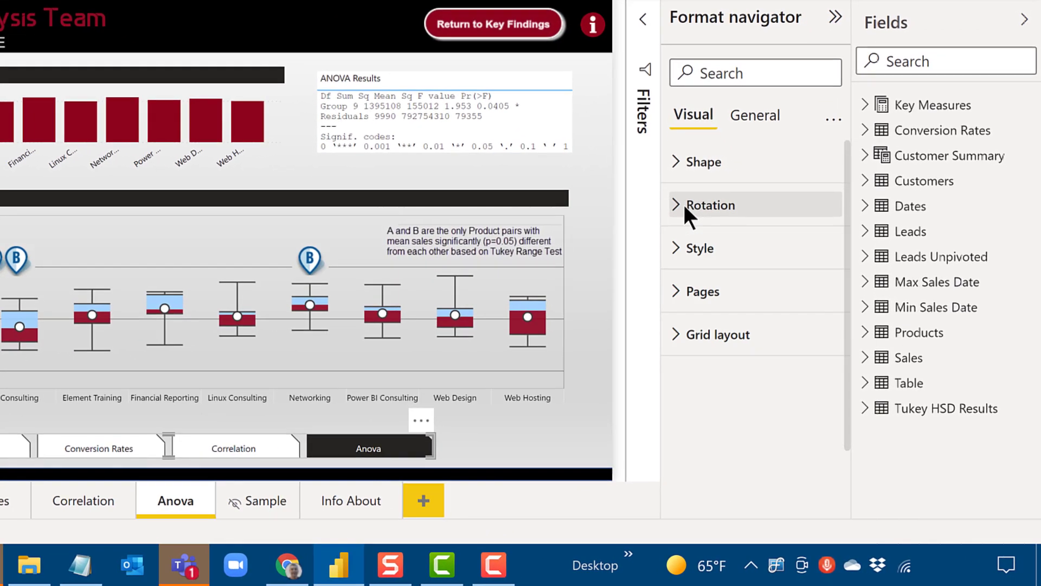
{"action": "left_click", "coordinate": [686, 351]}
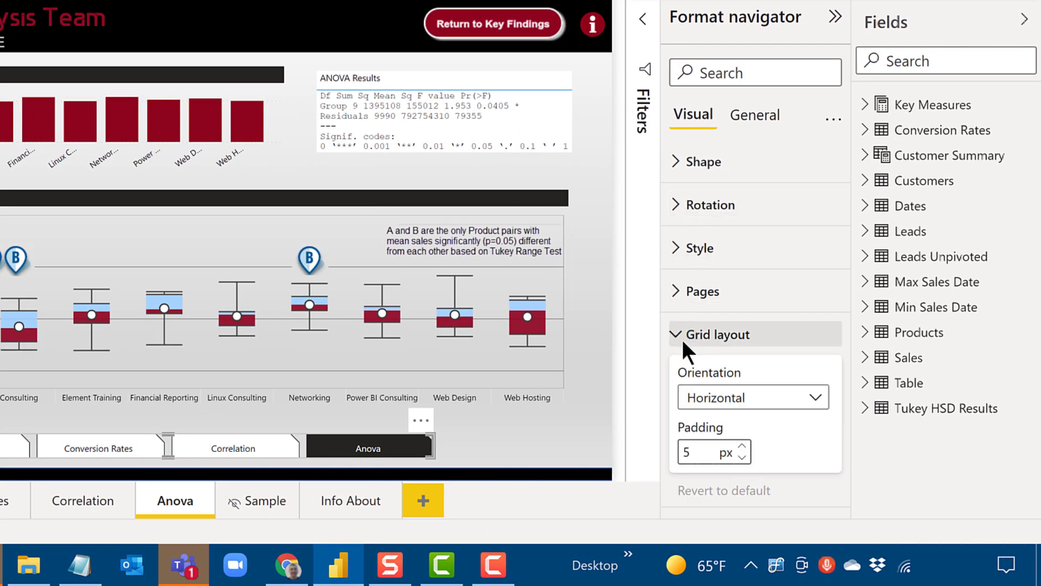
{"action": "left_click", "coordinate": [722, 395]}
{"action": "left_click", "coordinate": [721, 448]}
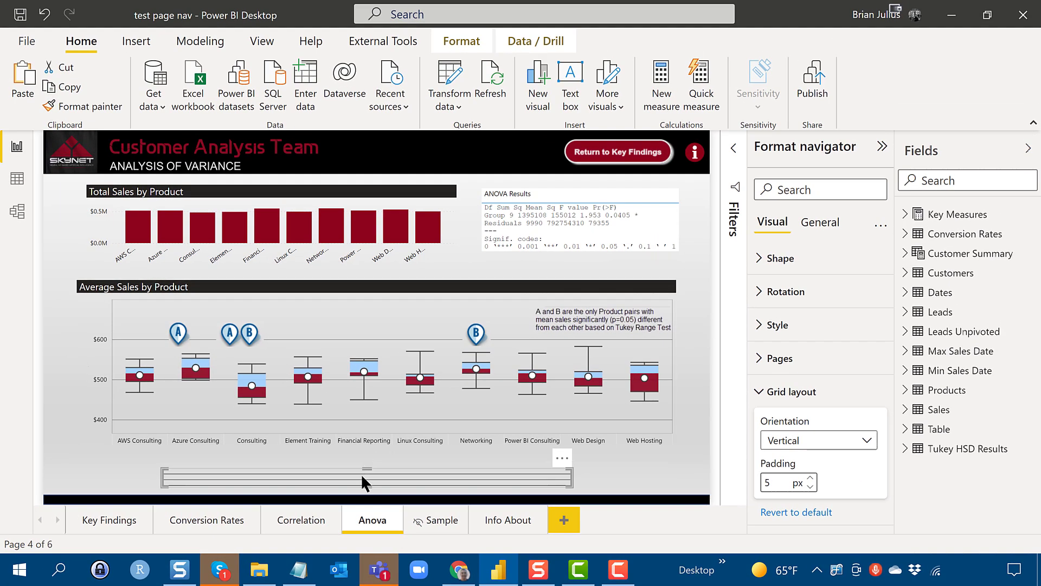
Stretch the Anova navigator much taller and narrower into a slim column of four tab buttons.
{"action": "left_click_drag", "start_coordinate": [367, 456], "coordinate": [366, 200]}
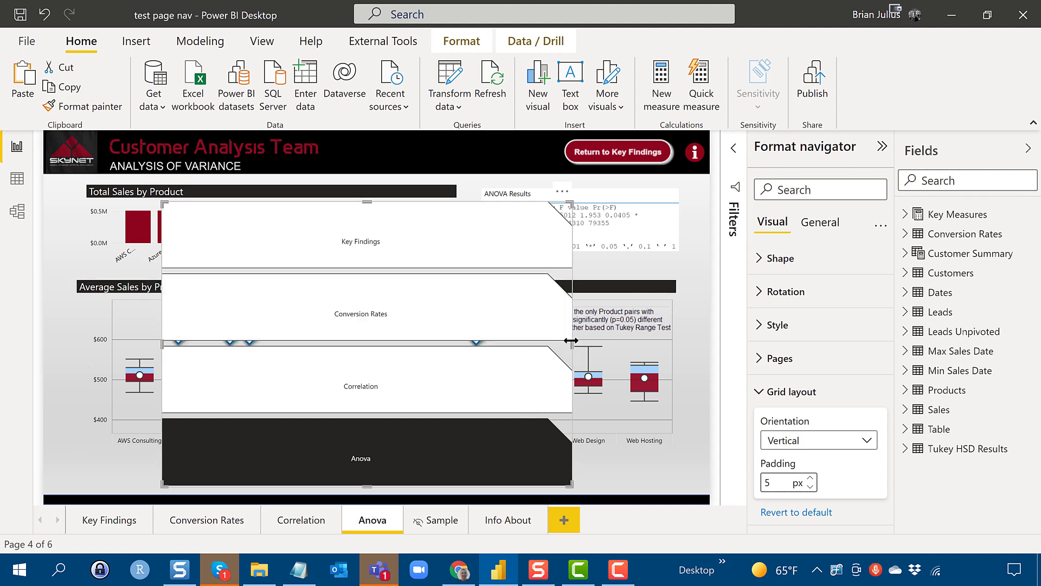
{"action": "left_click_drag", "start_coordinate": [571, 340], "coordinate": [236, 297]}
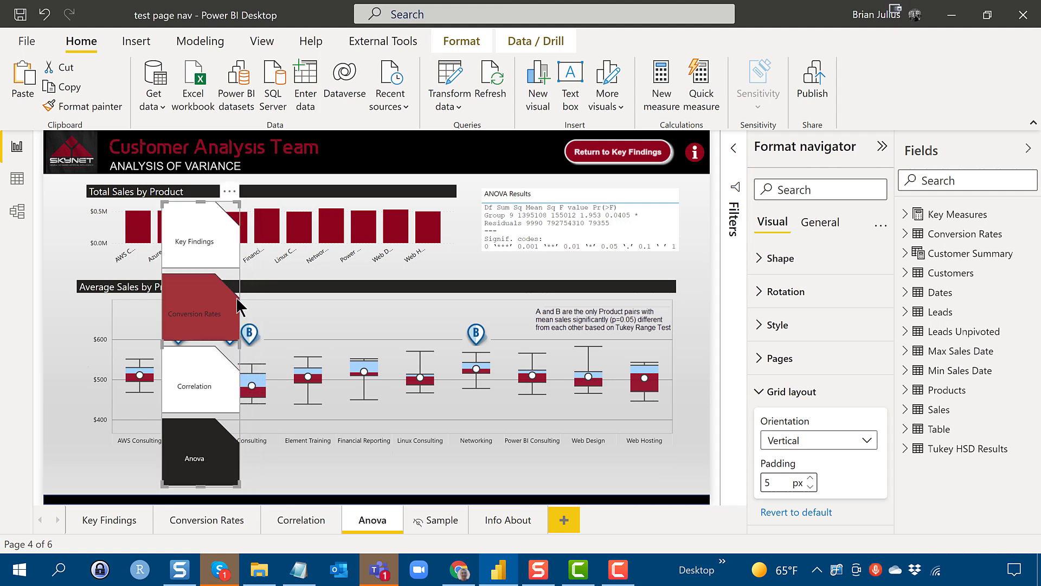
{"action": "left_click", "coordinate": [205, 239]}
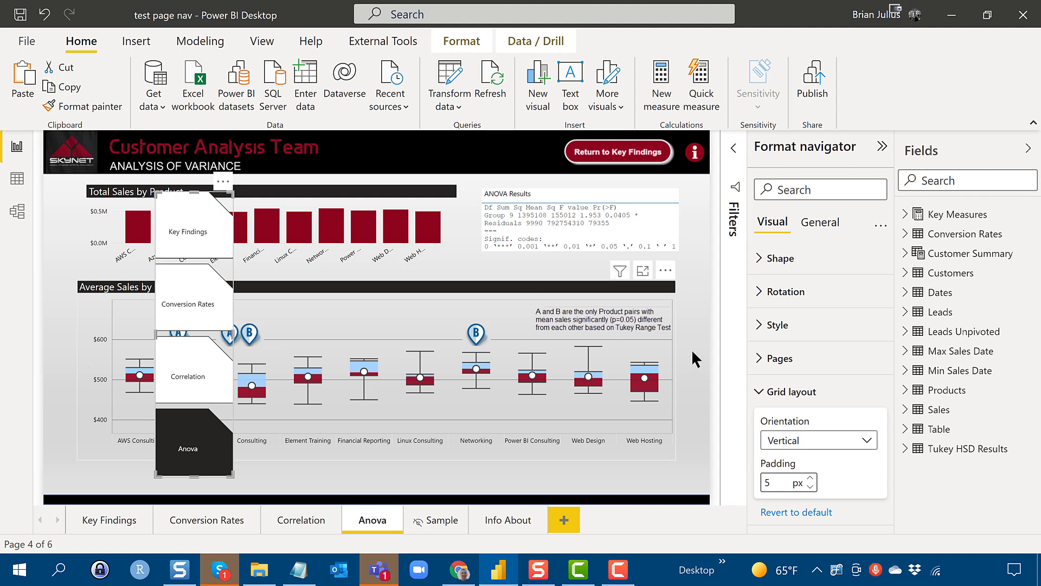
Set the navigator's Rotation to 270, correcting the mistyped 272.
{"action": "left_click", "coordinate": [765, 291]}
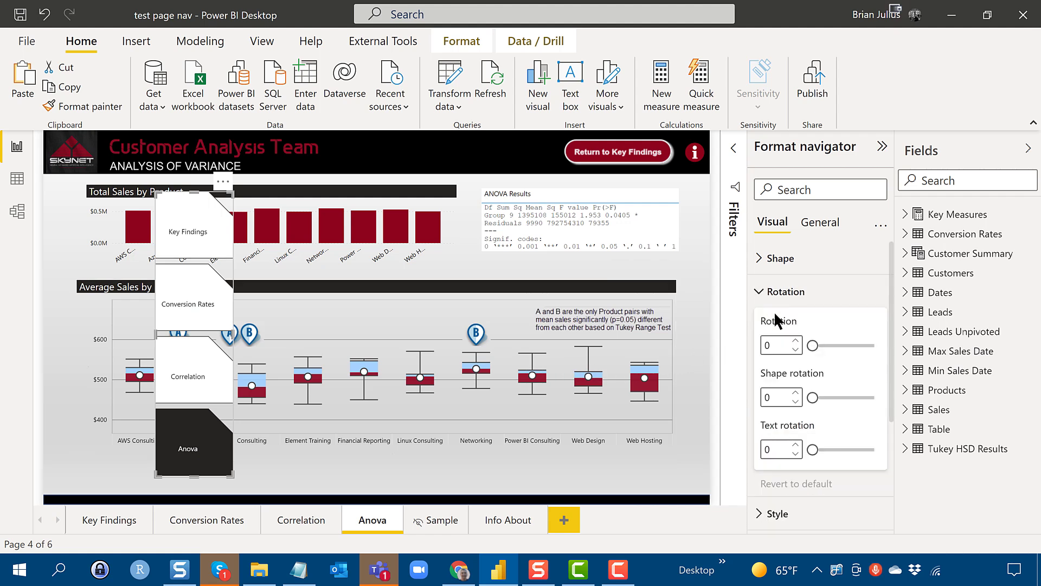
{"action": "left_click", "coordinate": [781, 346]}
{"action": "double_click", "coordinate": [779, 336]}
{"action": "type", "text": "272"}
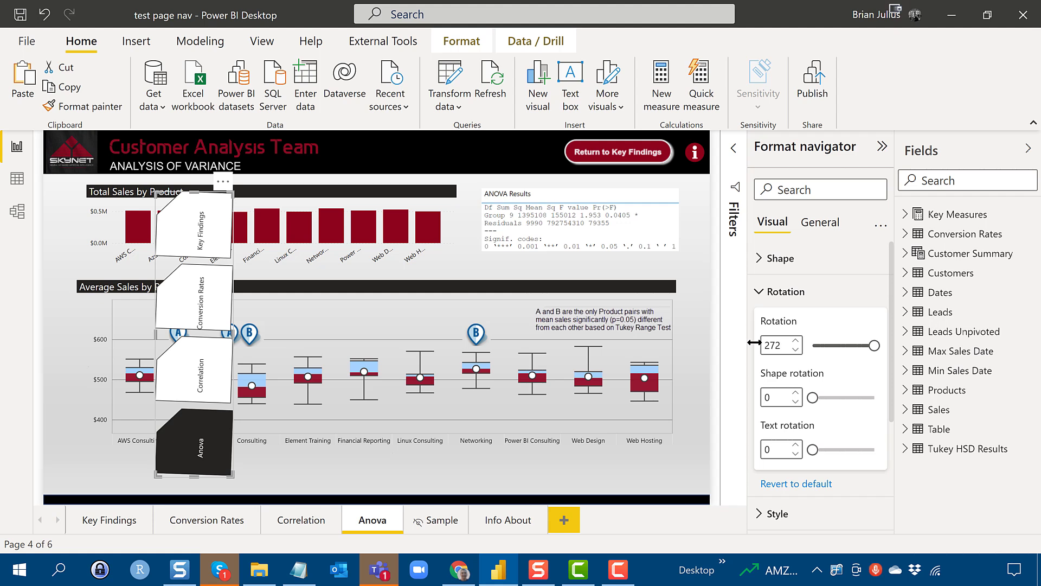
{"action": "key", "text": "BackSpace"}
{"action": "type", "text": "0"}
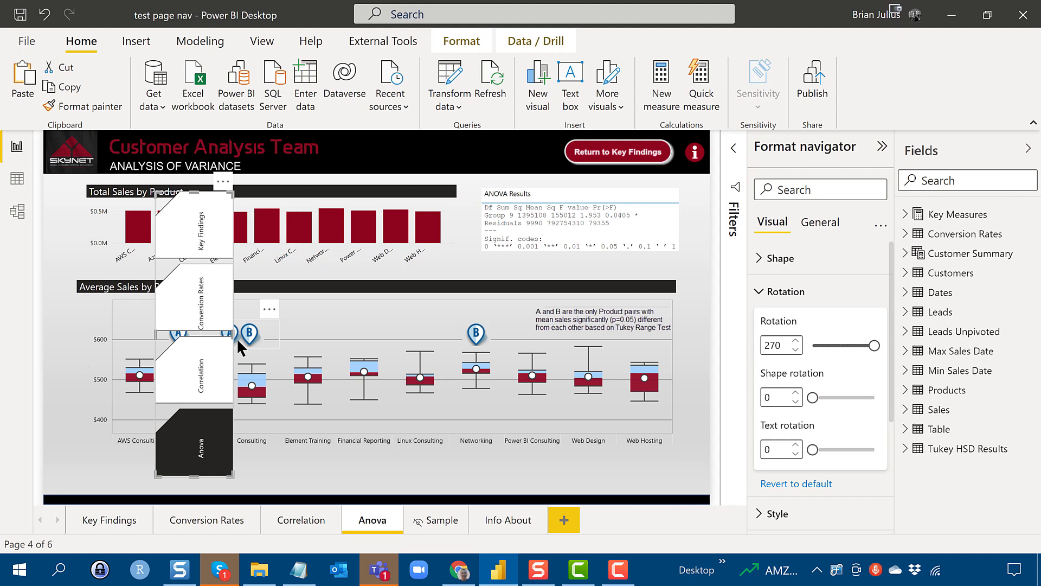
Narrow the rotated navigator further and move it to the page's left edge, nudged slightly up.
{"action": "left_click_drag", "start_coordinate": [233, 335], "coordinate": [174, 328]}
{"action": "left_click_drag", "start_coordinate": [162, 179], "coordinate": [52, 187]}
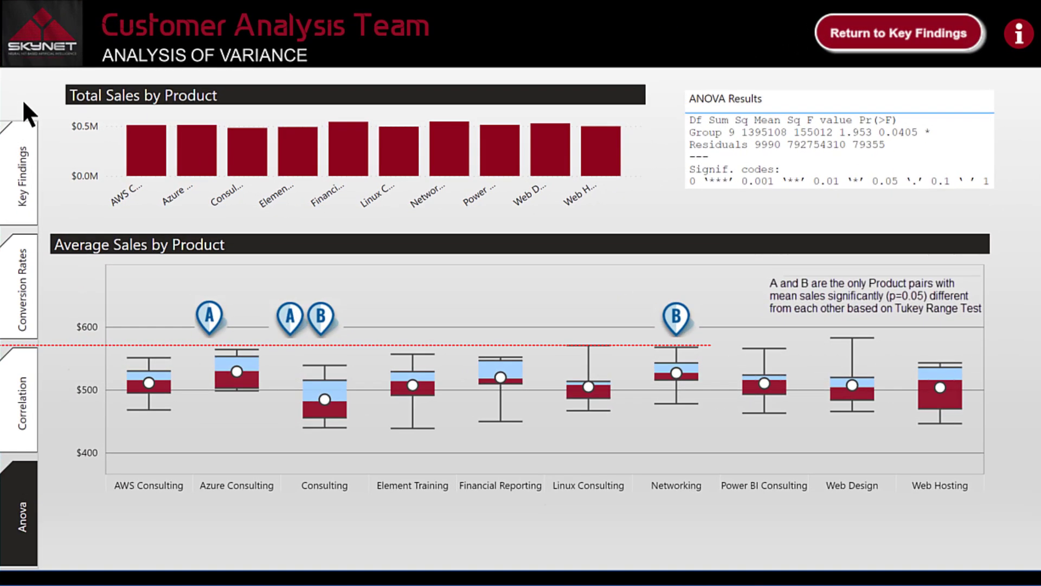
{"action": "left_click_drag", "start_coordinate": [23, 102], "coordinate": [27, 82]}
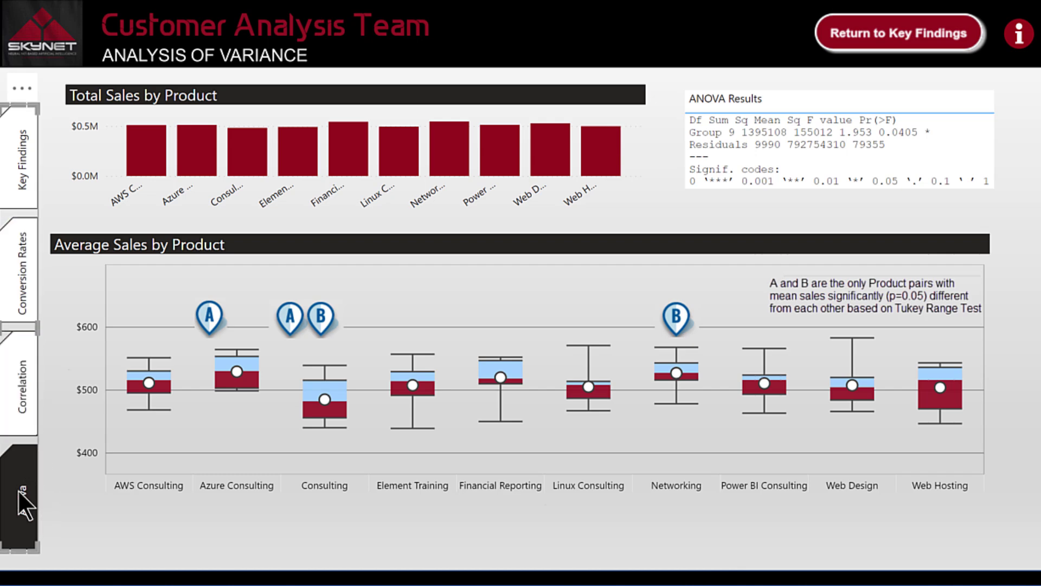
{"action": "mouse_move", "coordinate": [70, 498]}
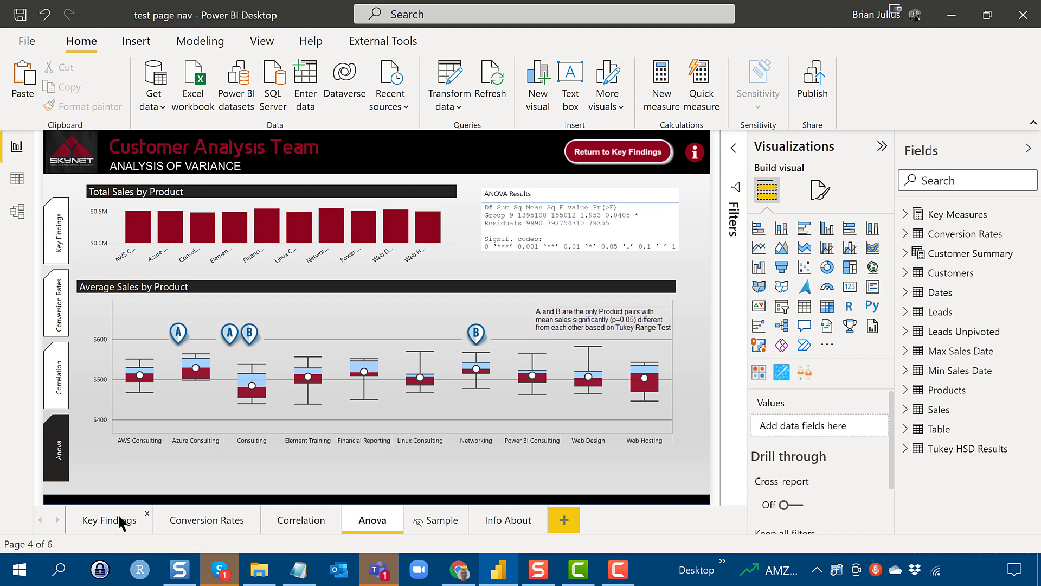
Switch the report to the Key Findings page.
{"action": "left_click", "coordinate": [118, 517]}
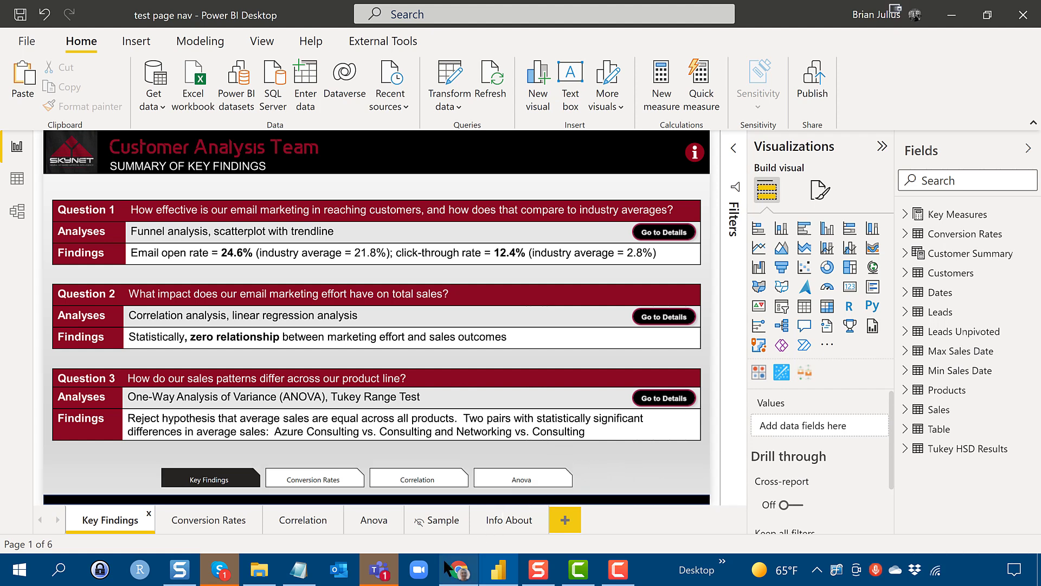
Bring the Enterprise DNA Challenge 16 forum thread forward in Chrome.
{"action": "left_click", "coordinate": [460, 569]}
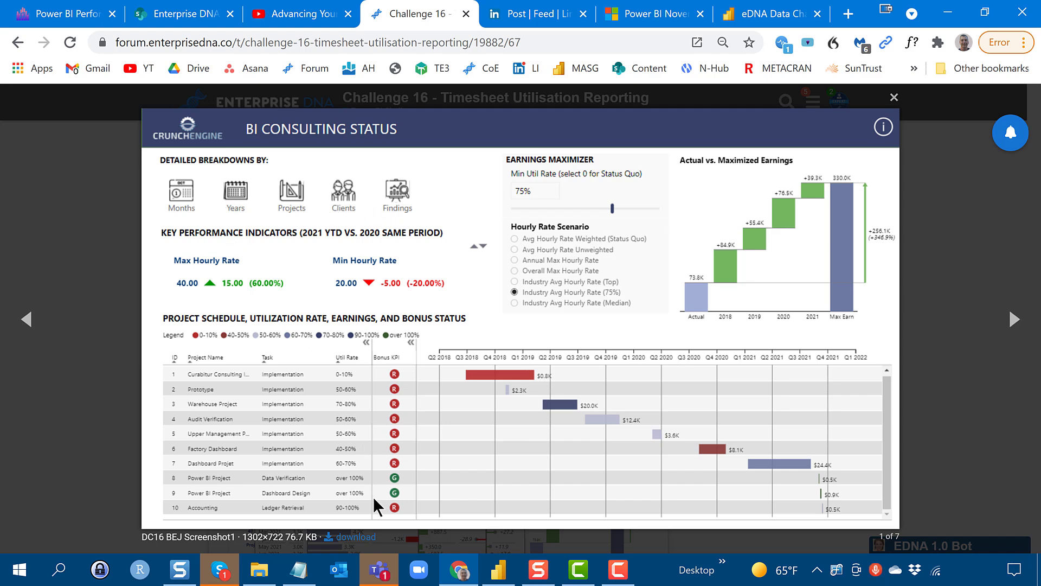
Return to Power BI Desktop, showing the Key Findings page with its four-button snipped-tab navigator.
{"action": "left_click", "coordinate": [497, 568]}
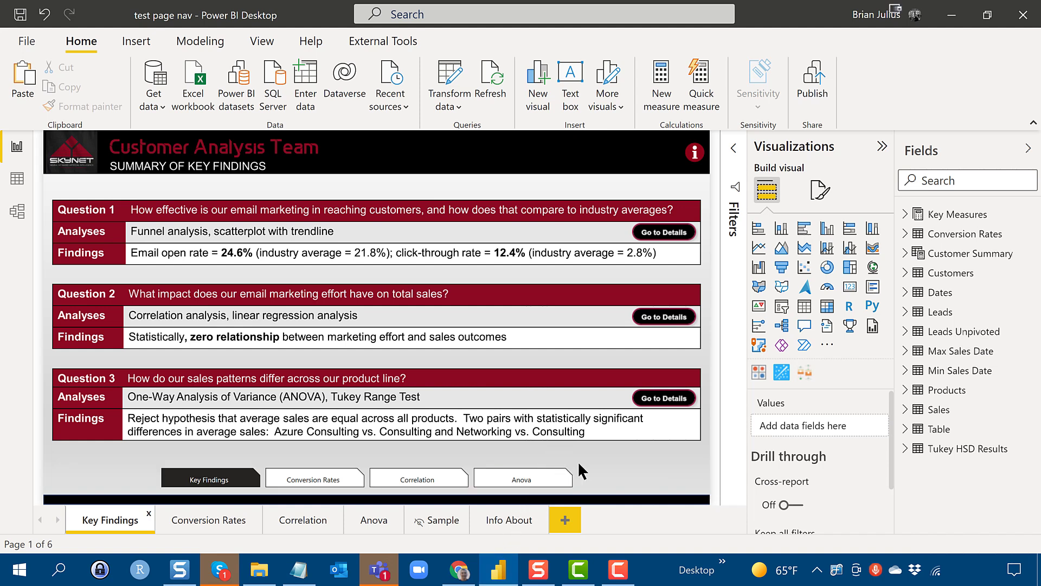